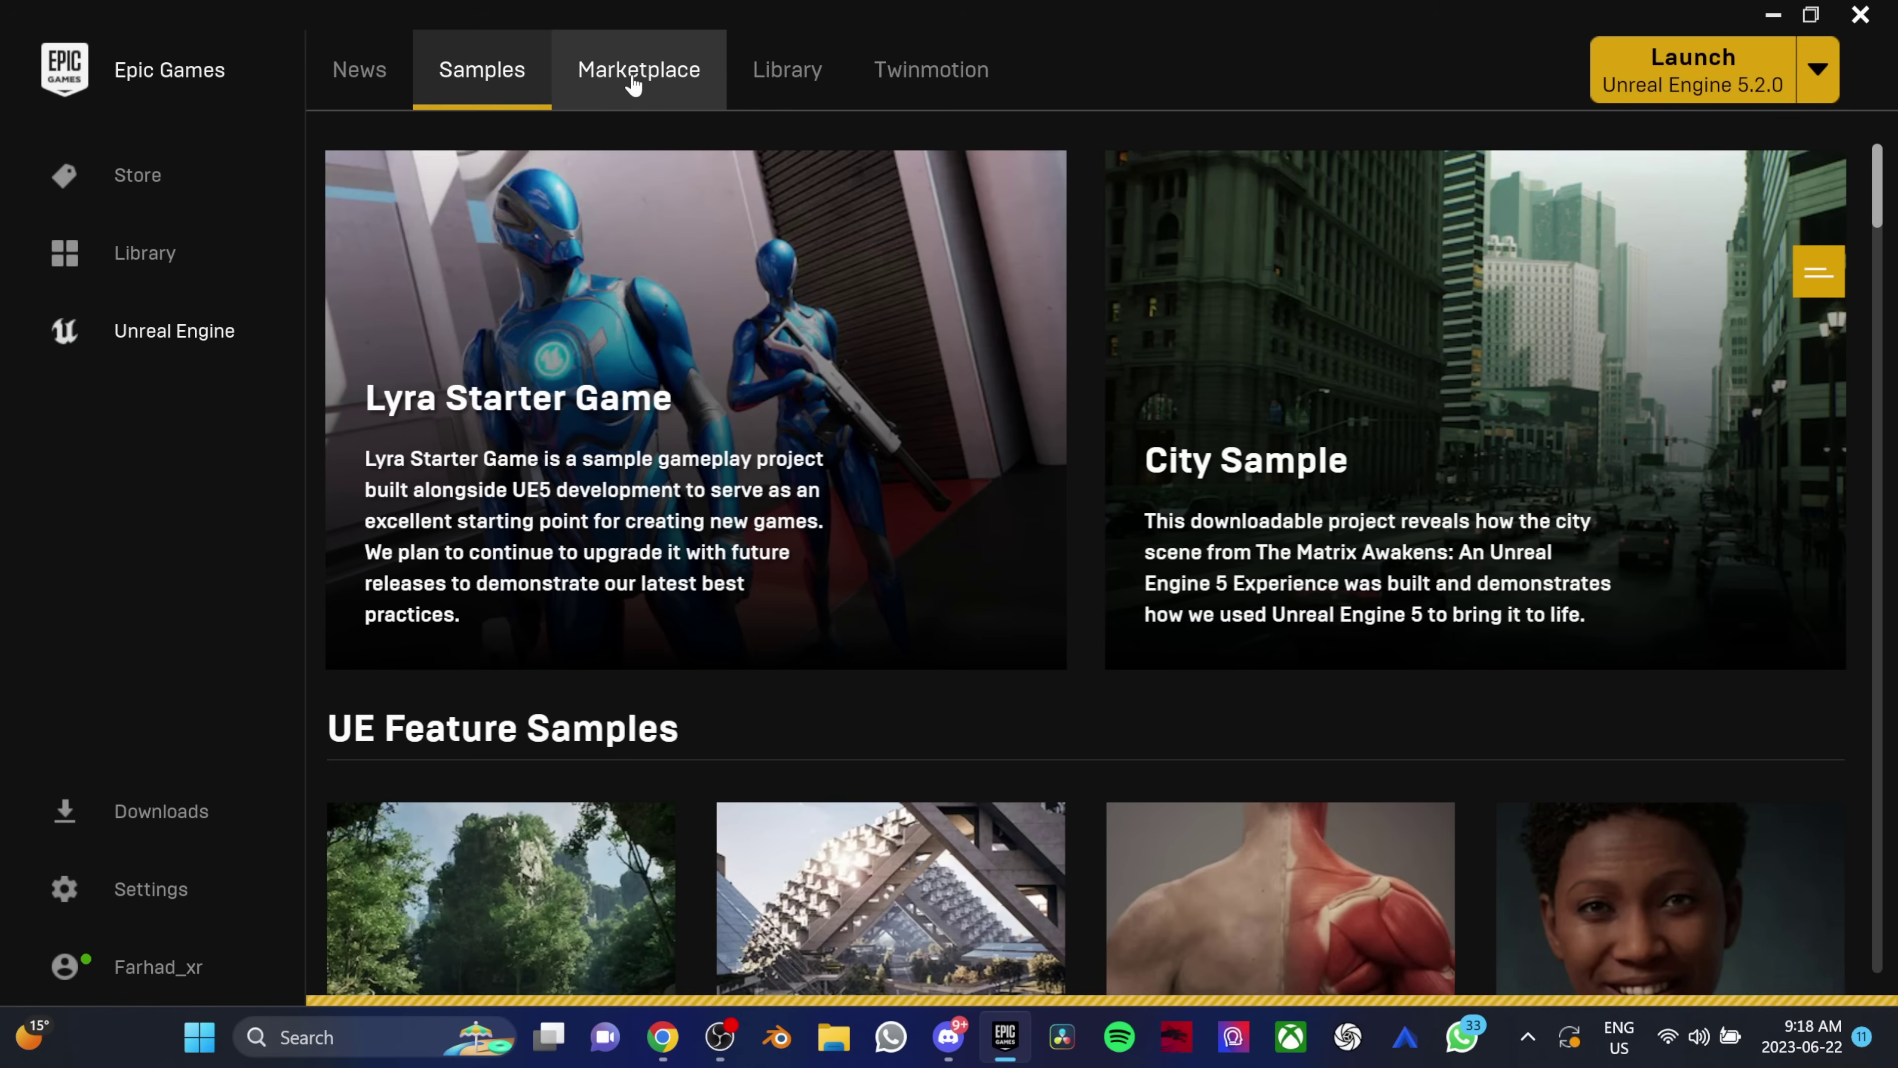
Open the Cesium for Unreal product page from the Marketplace and choose Install to Engine
left_click(653, 88)
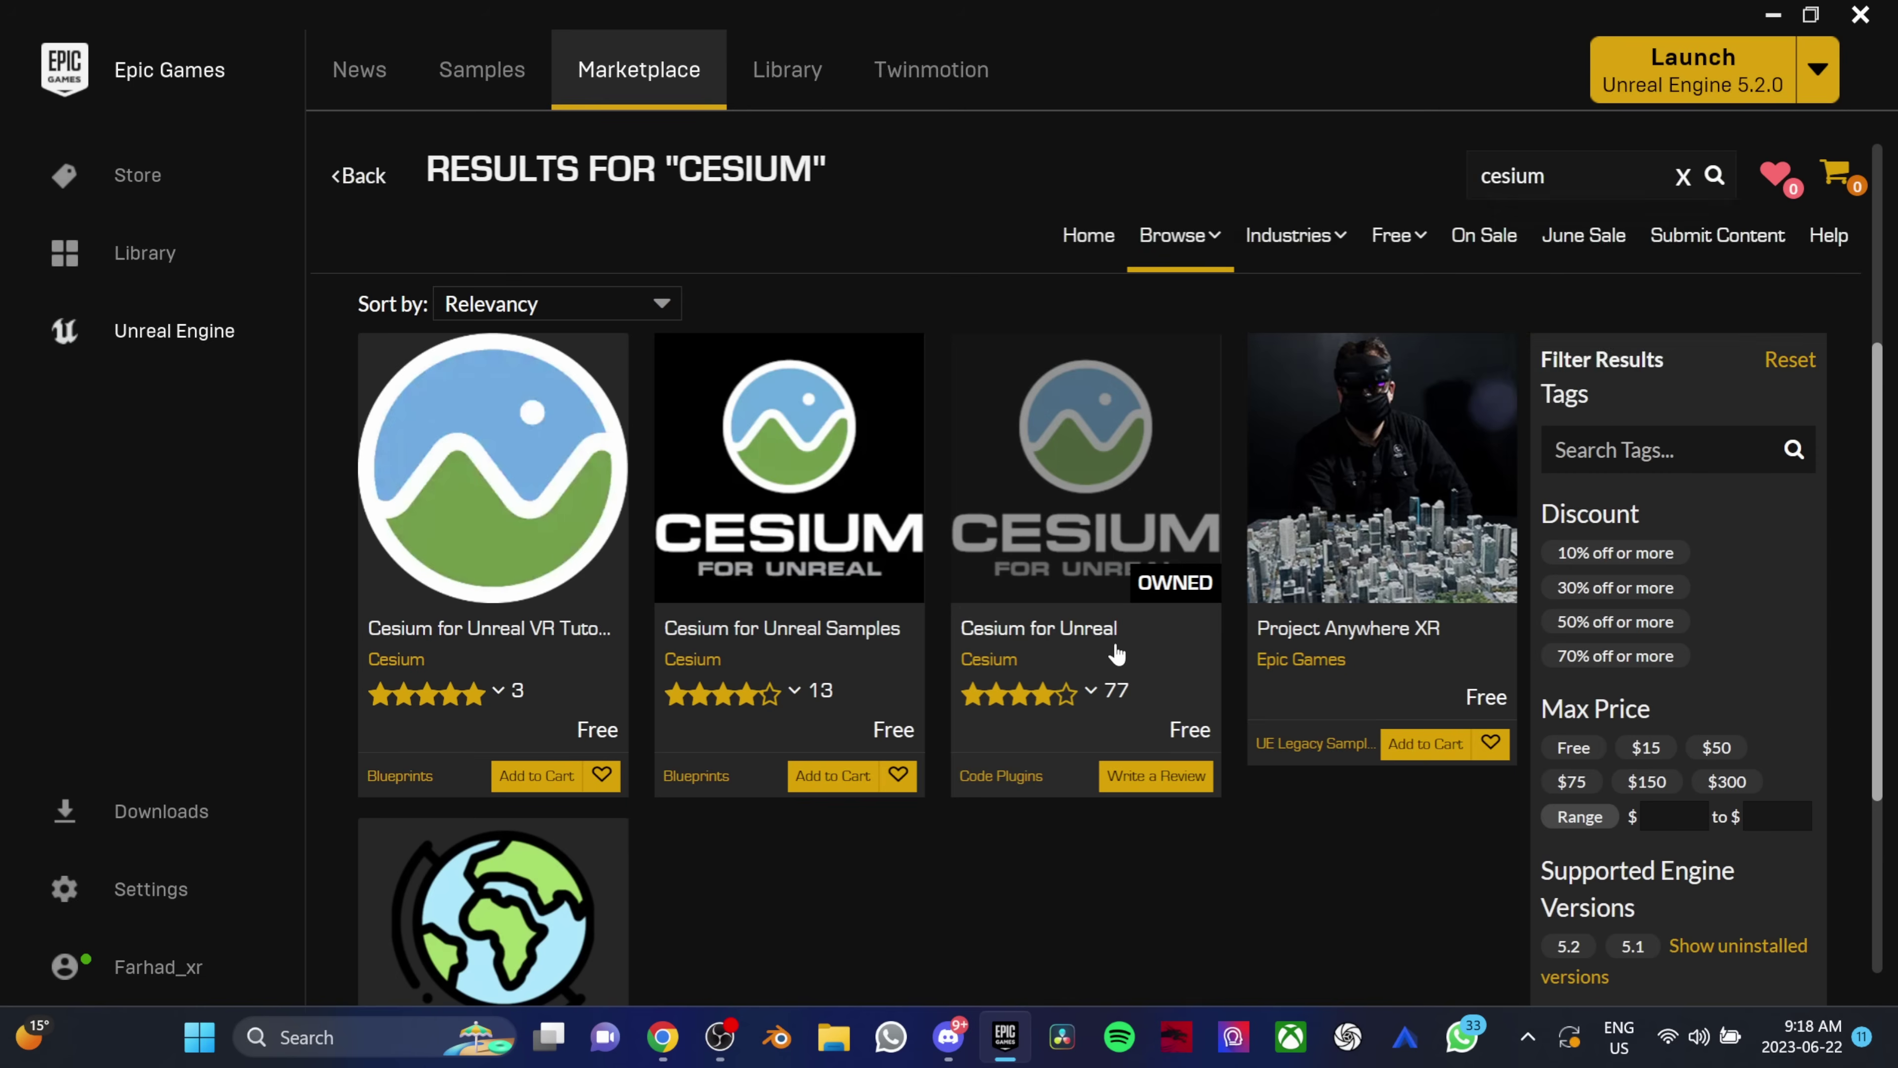
left_click(1115, 662)
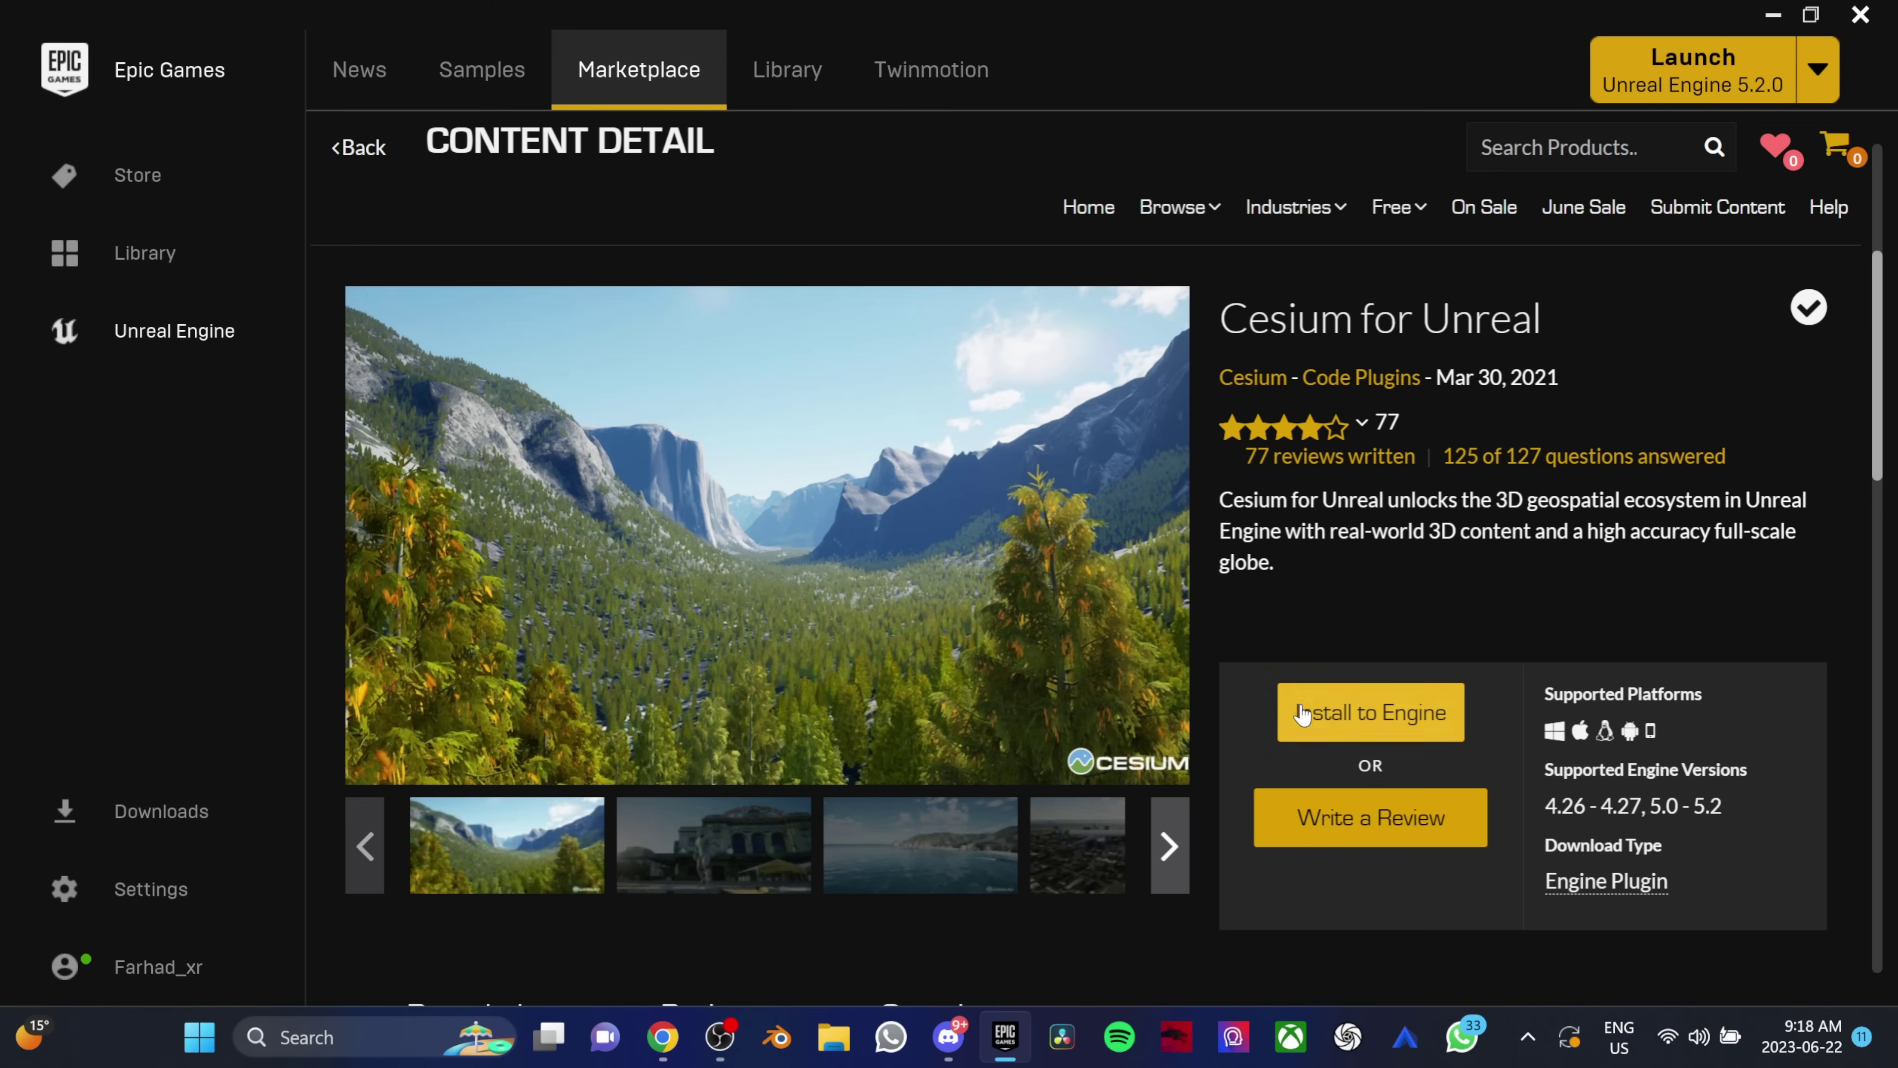
left_click(1355, 723)
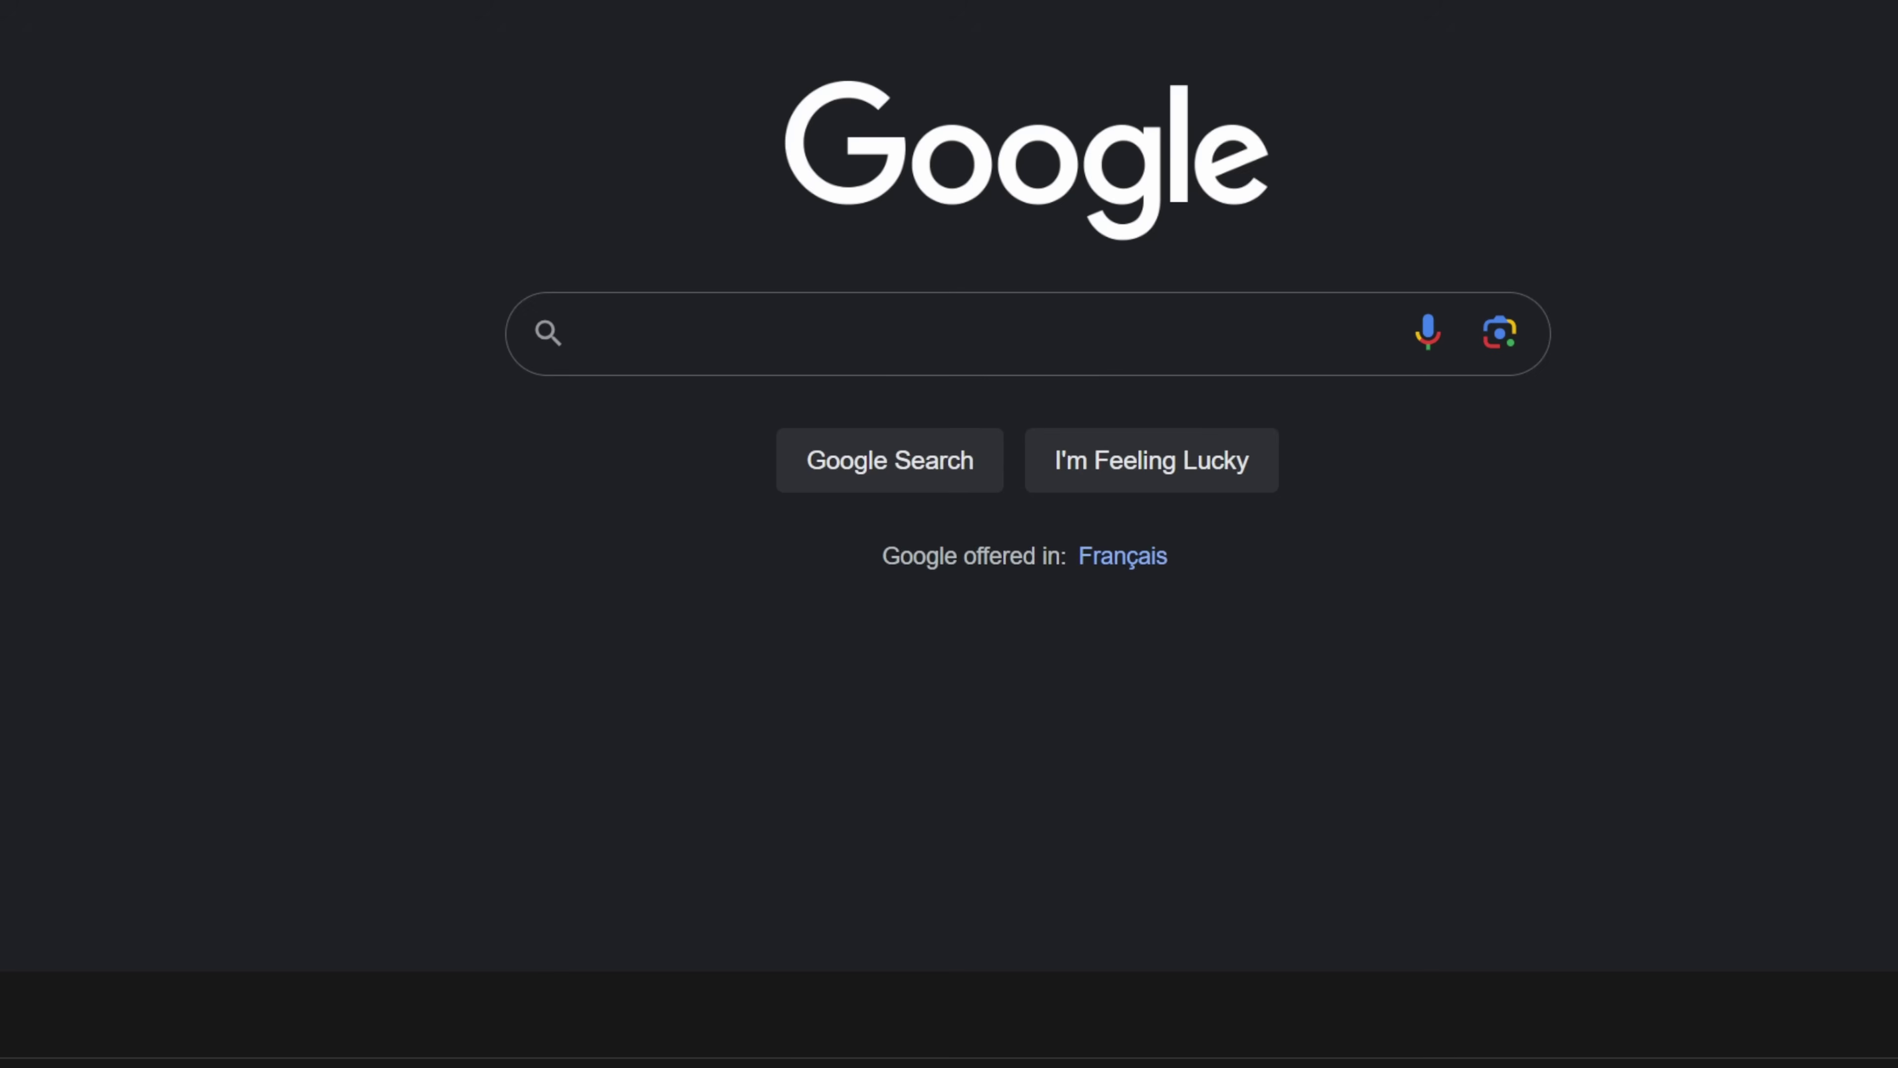
Search for Google Maps Platform and start its Get started setup
type("google maps platform")
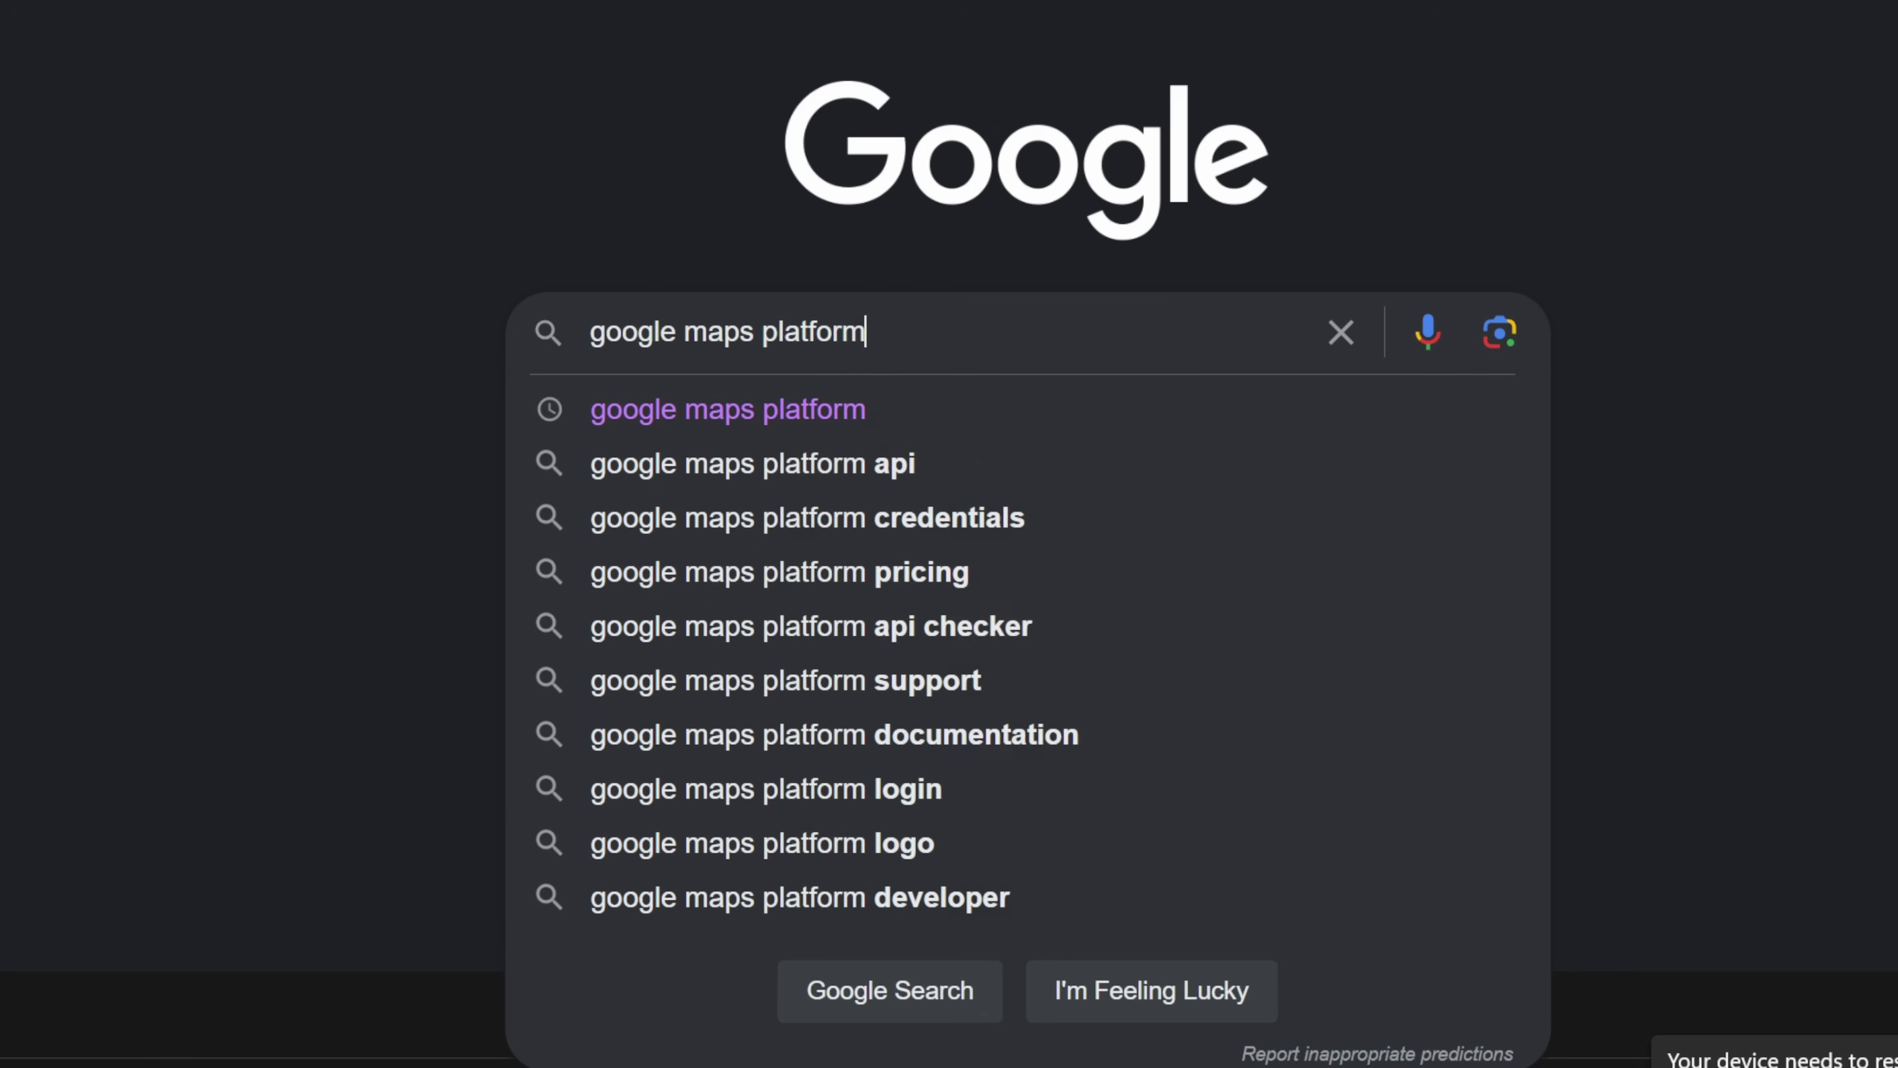
key("Return")
left_click(690, 386)
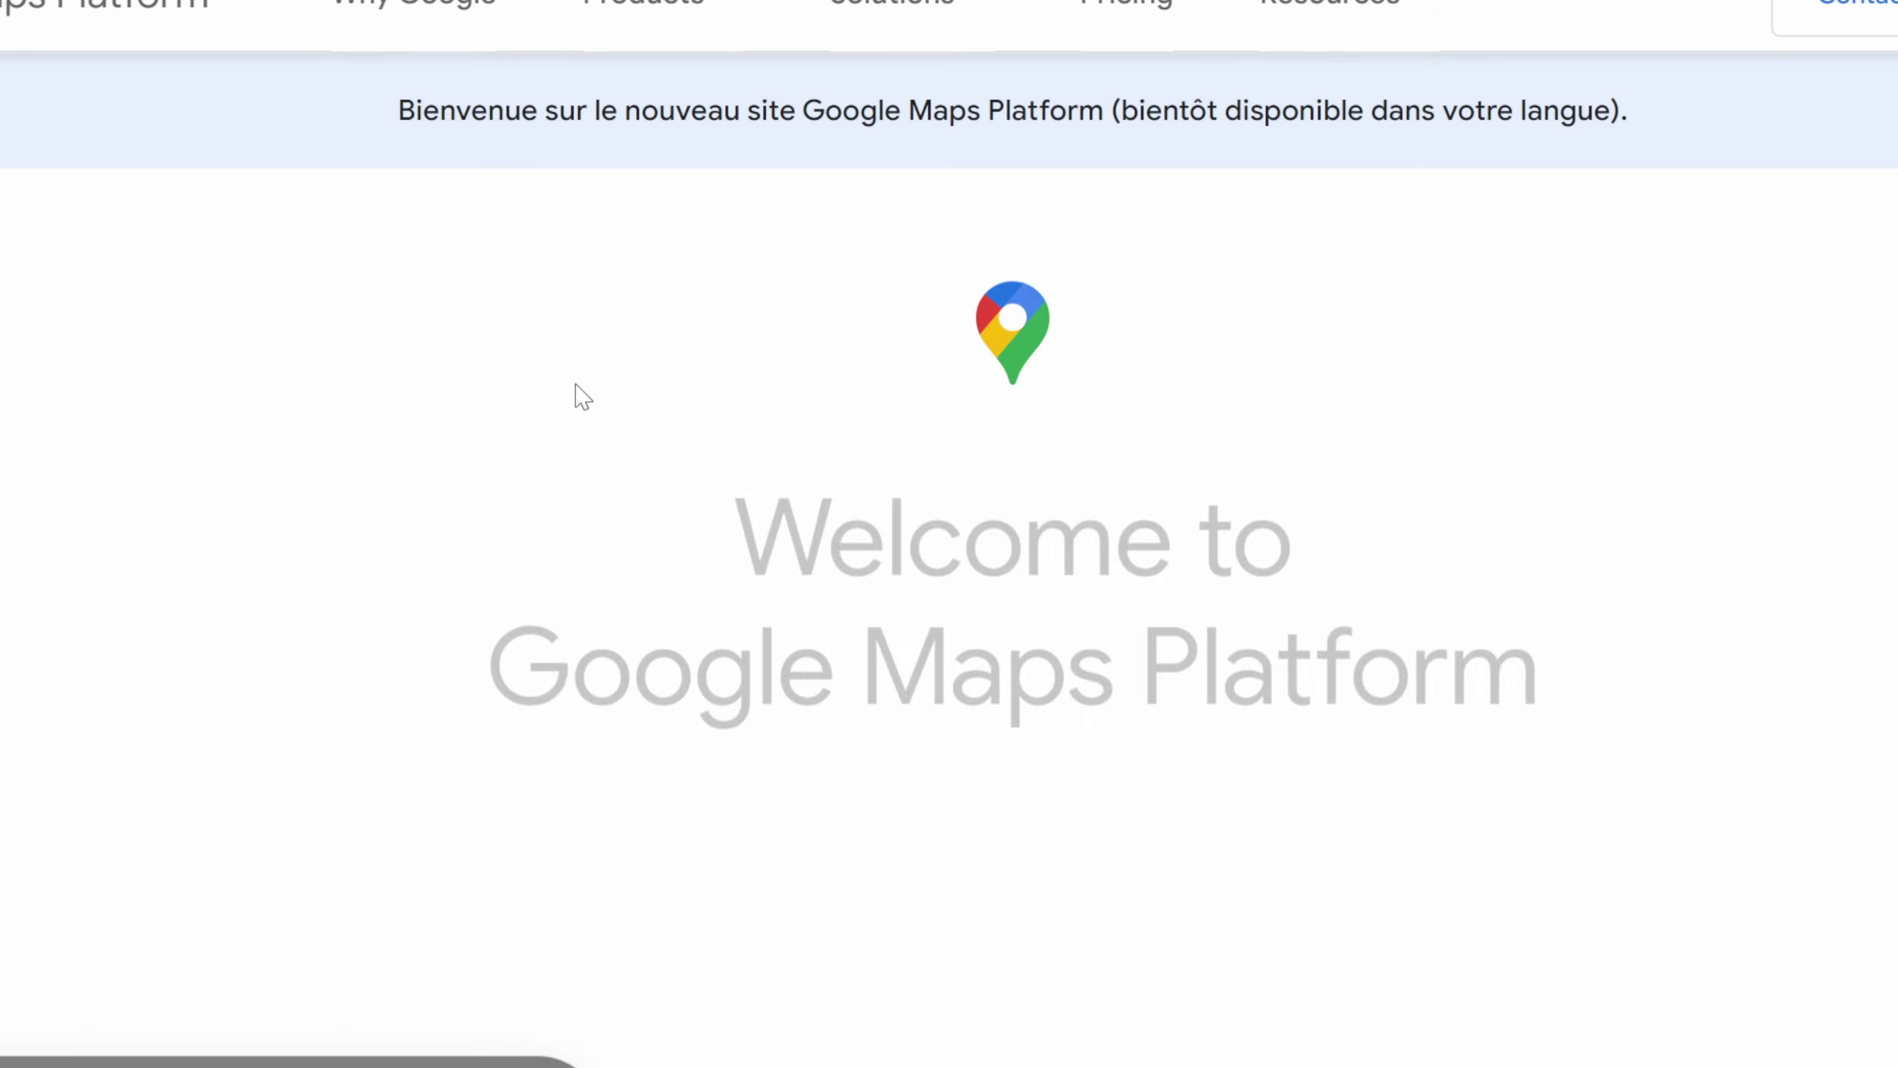
left_click(1015, 826)
Find the Map Tiles API with a 'tiles' console search, enable it, and continue the free-trial signup
left_click(564, 94)
type("tiles")
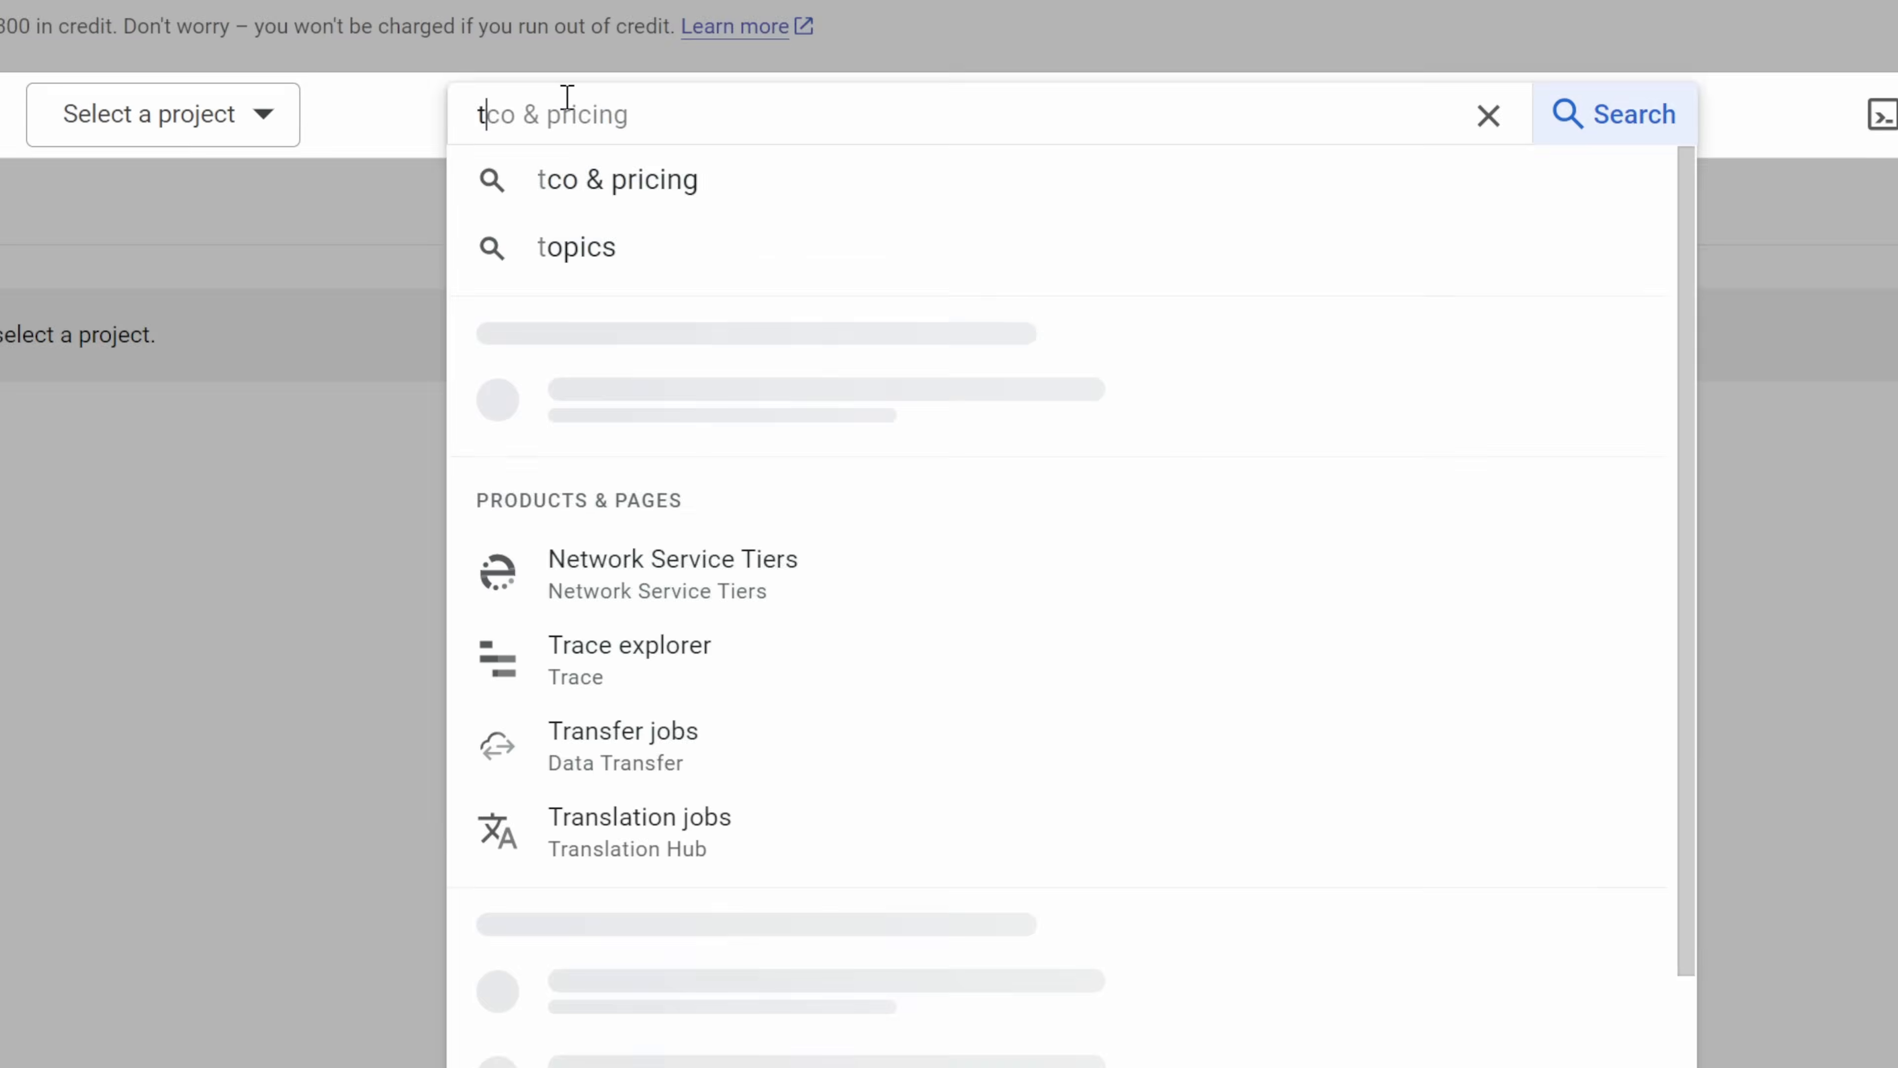
scroll(839, 800, "down", 5)
left_click(839, 800)
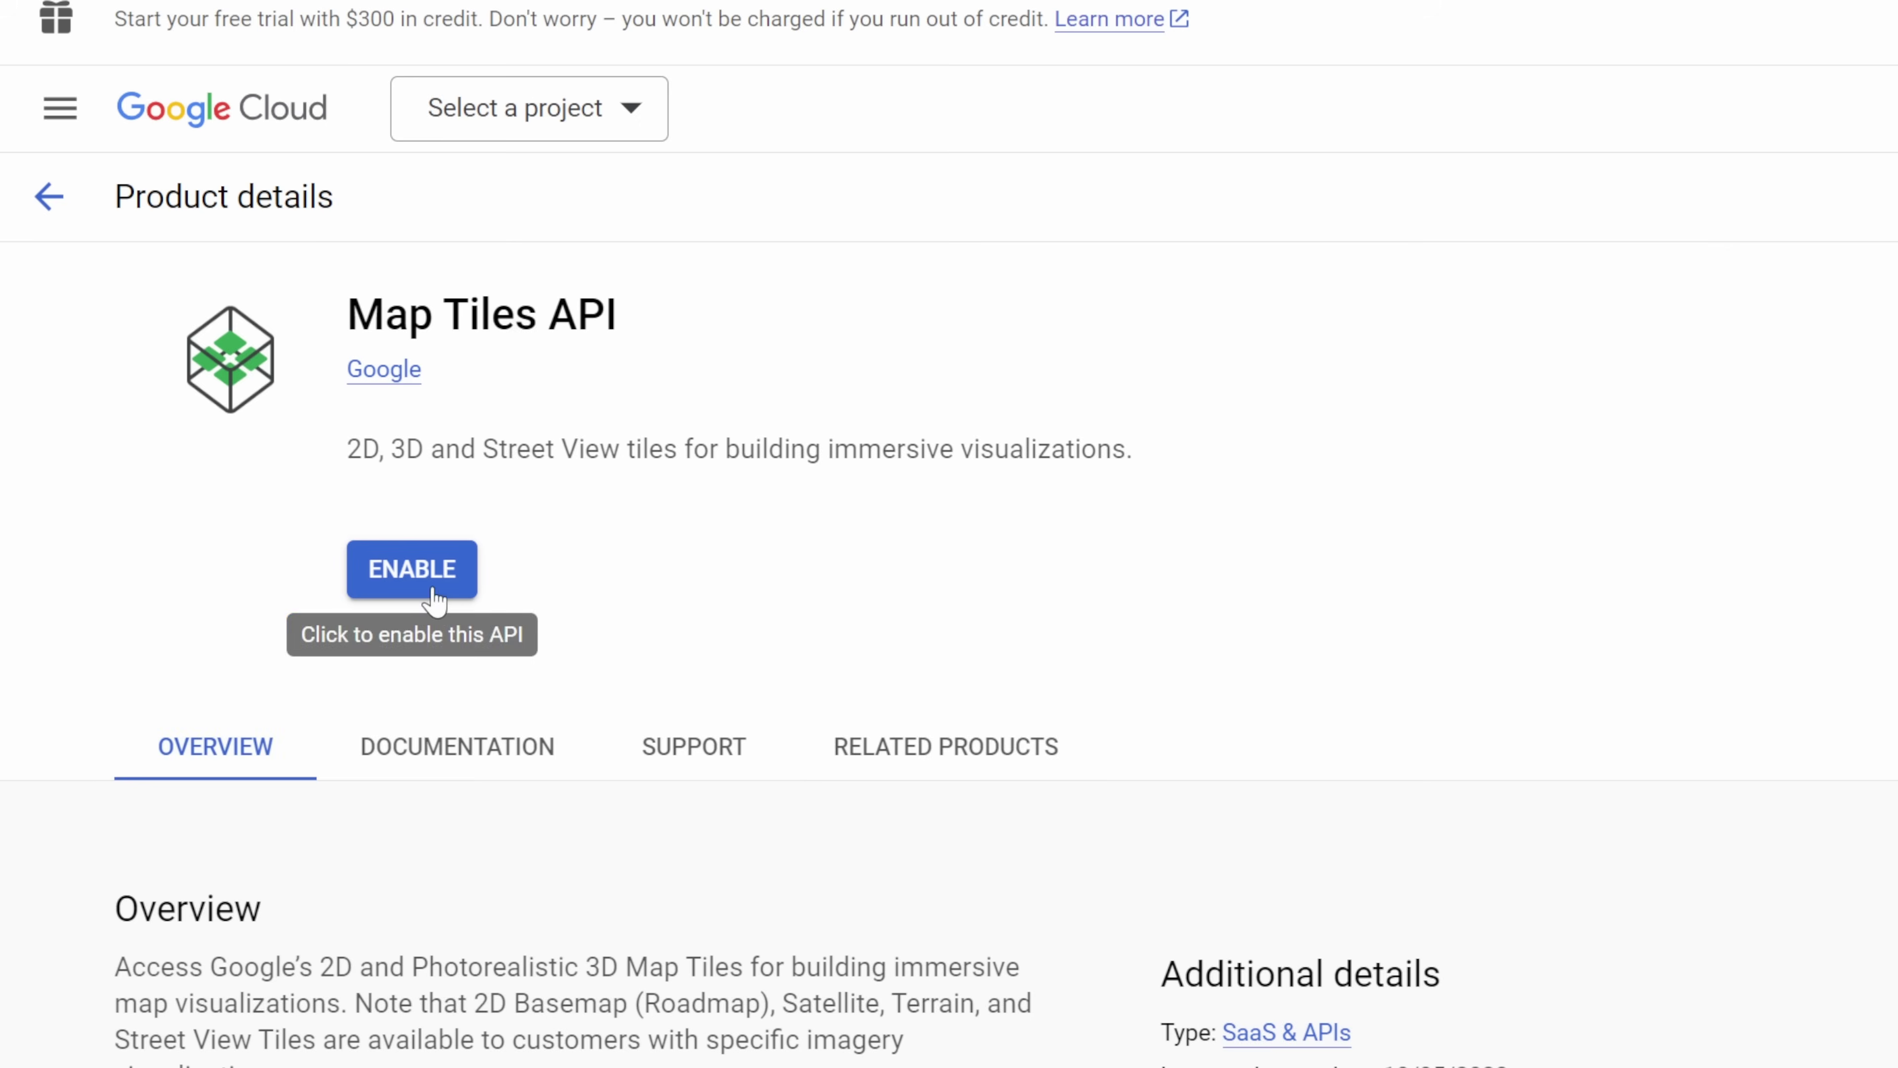
left_click(432, 591)
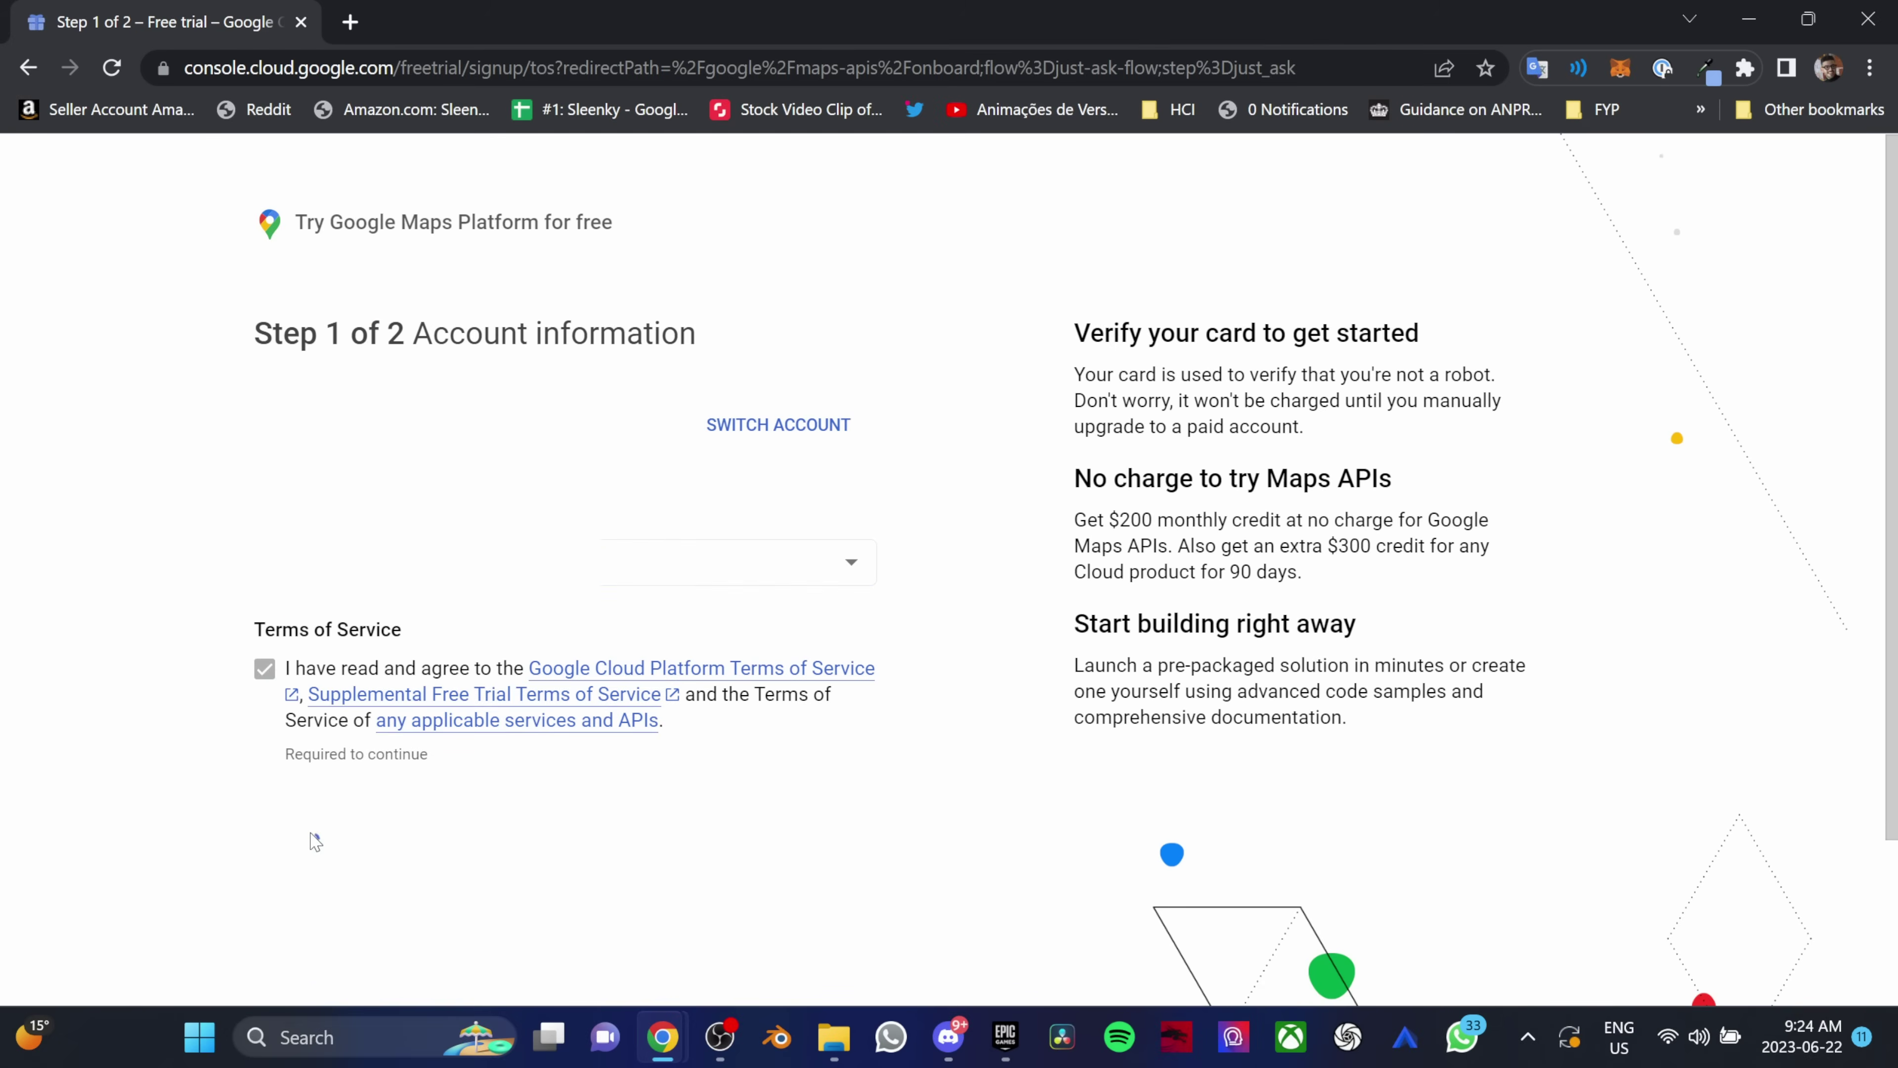
left_click(314, 841)
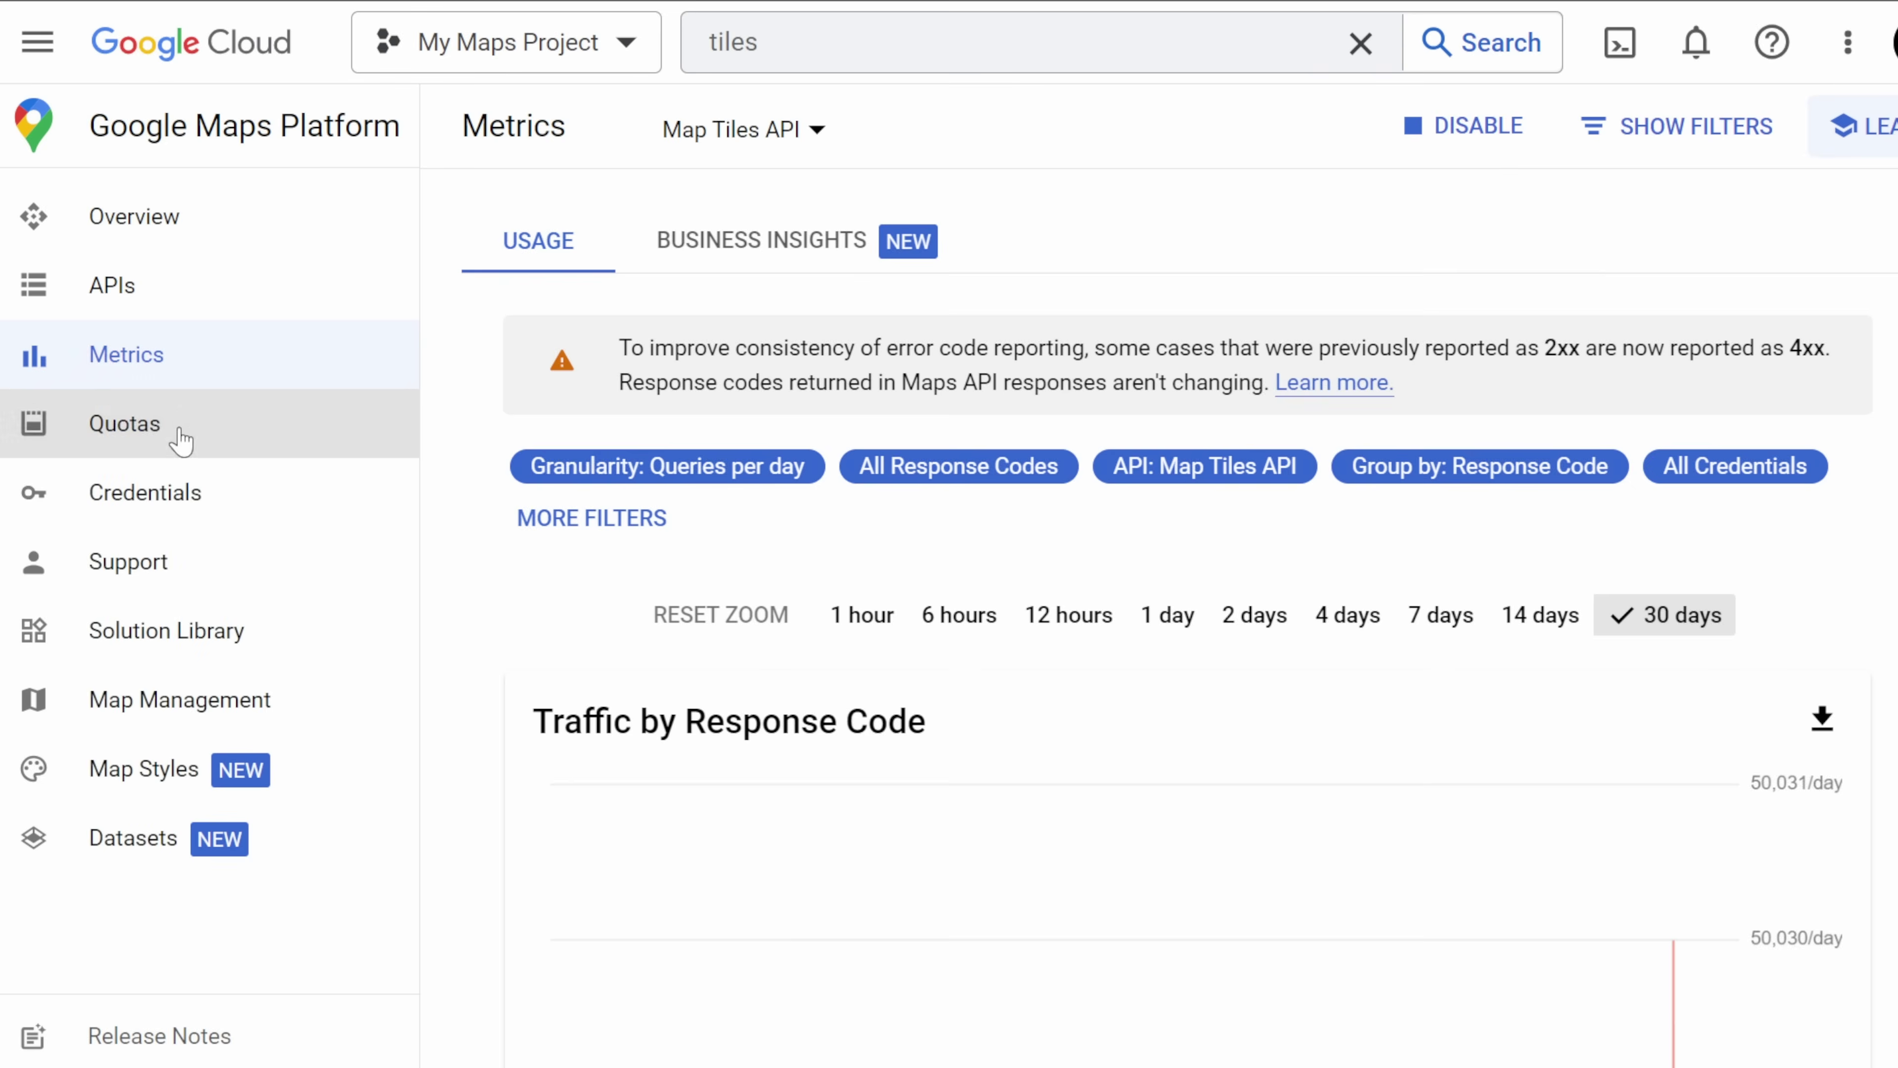
Reveal the Maps API Key on the Map Tiles API credentials page
left_click(178, 437)
left_click(178, 492)
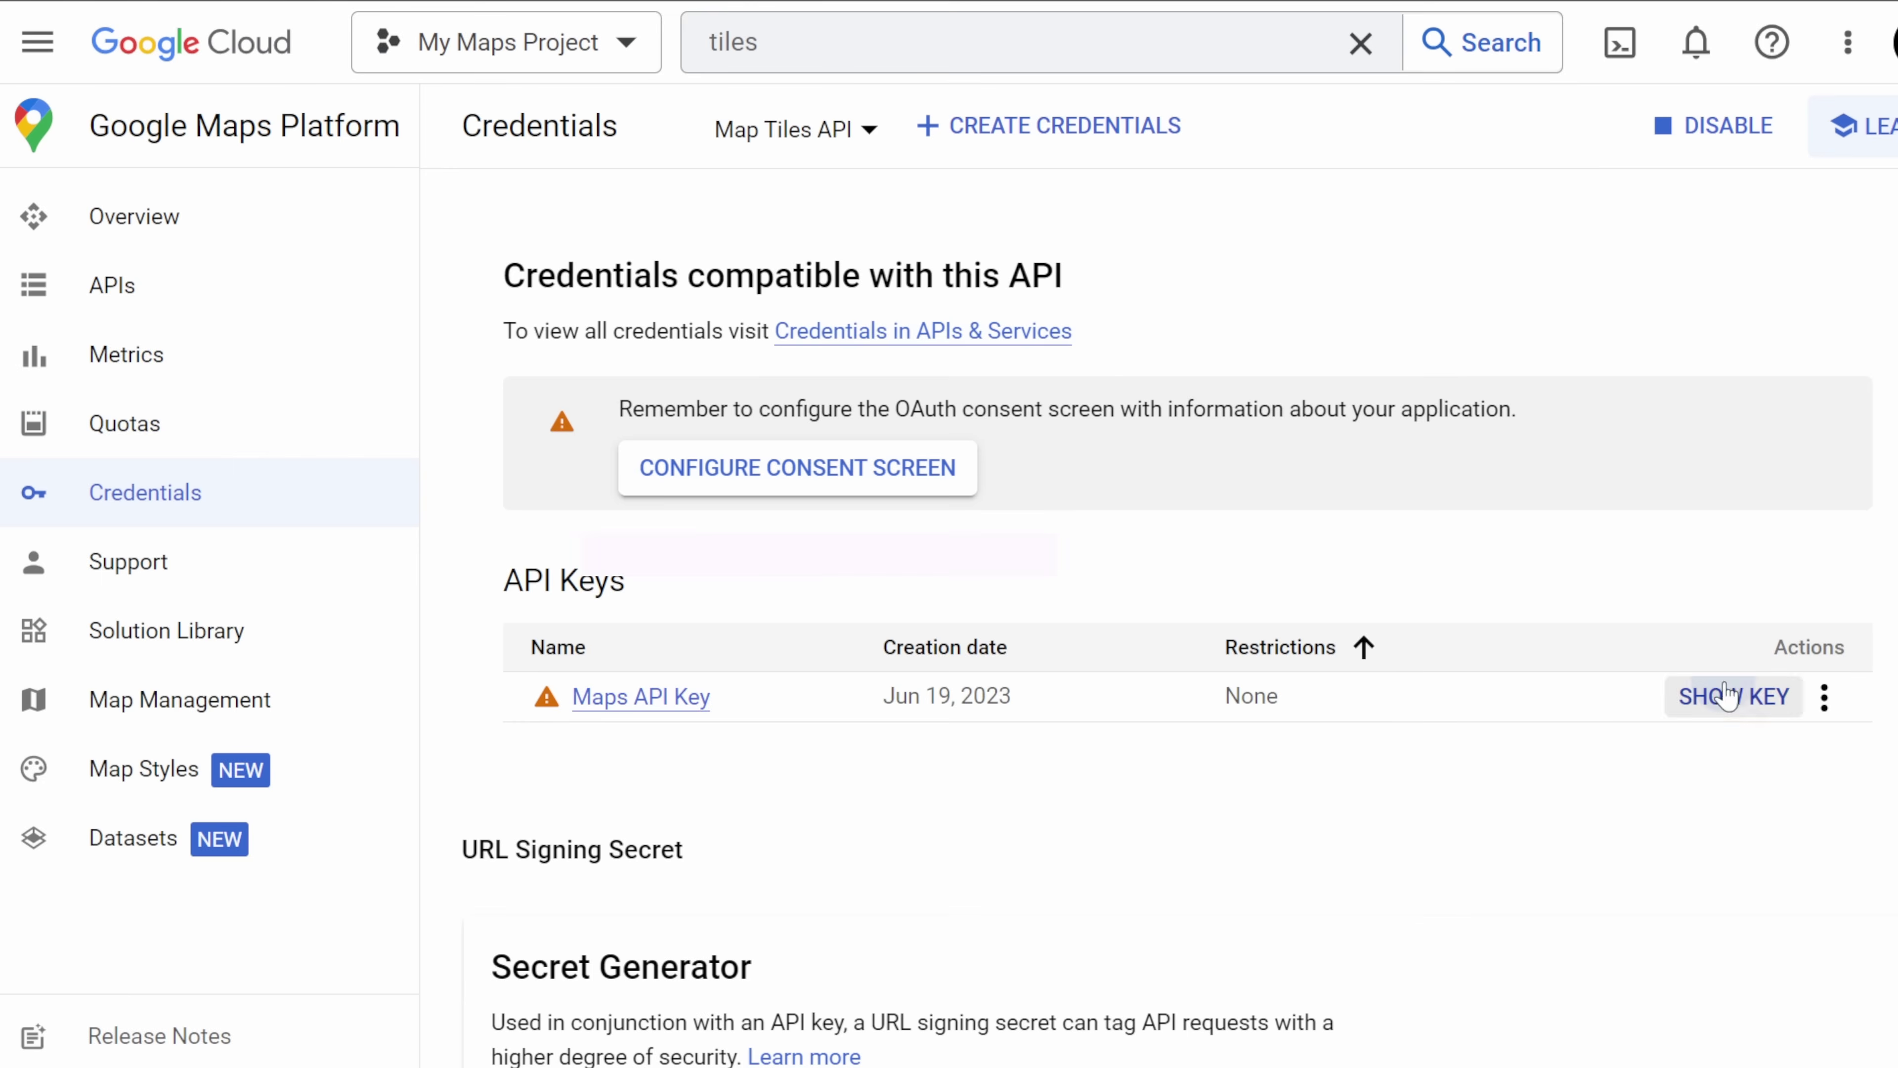
left_click(1715, 694)
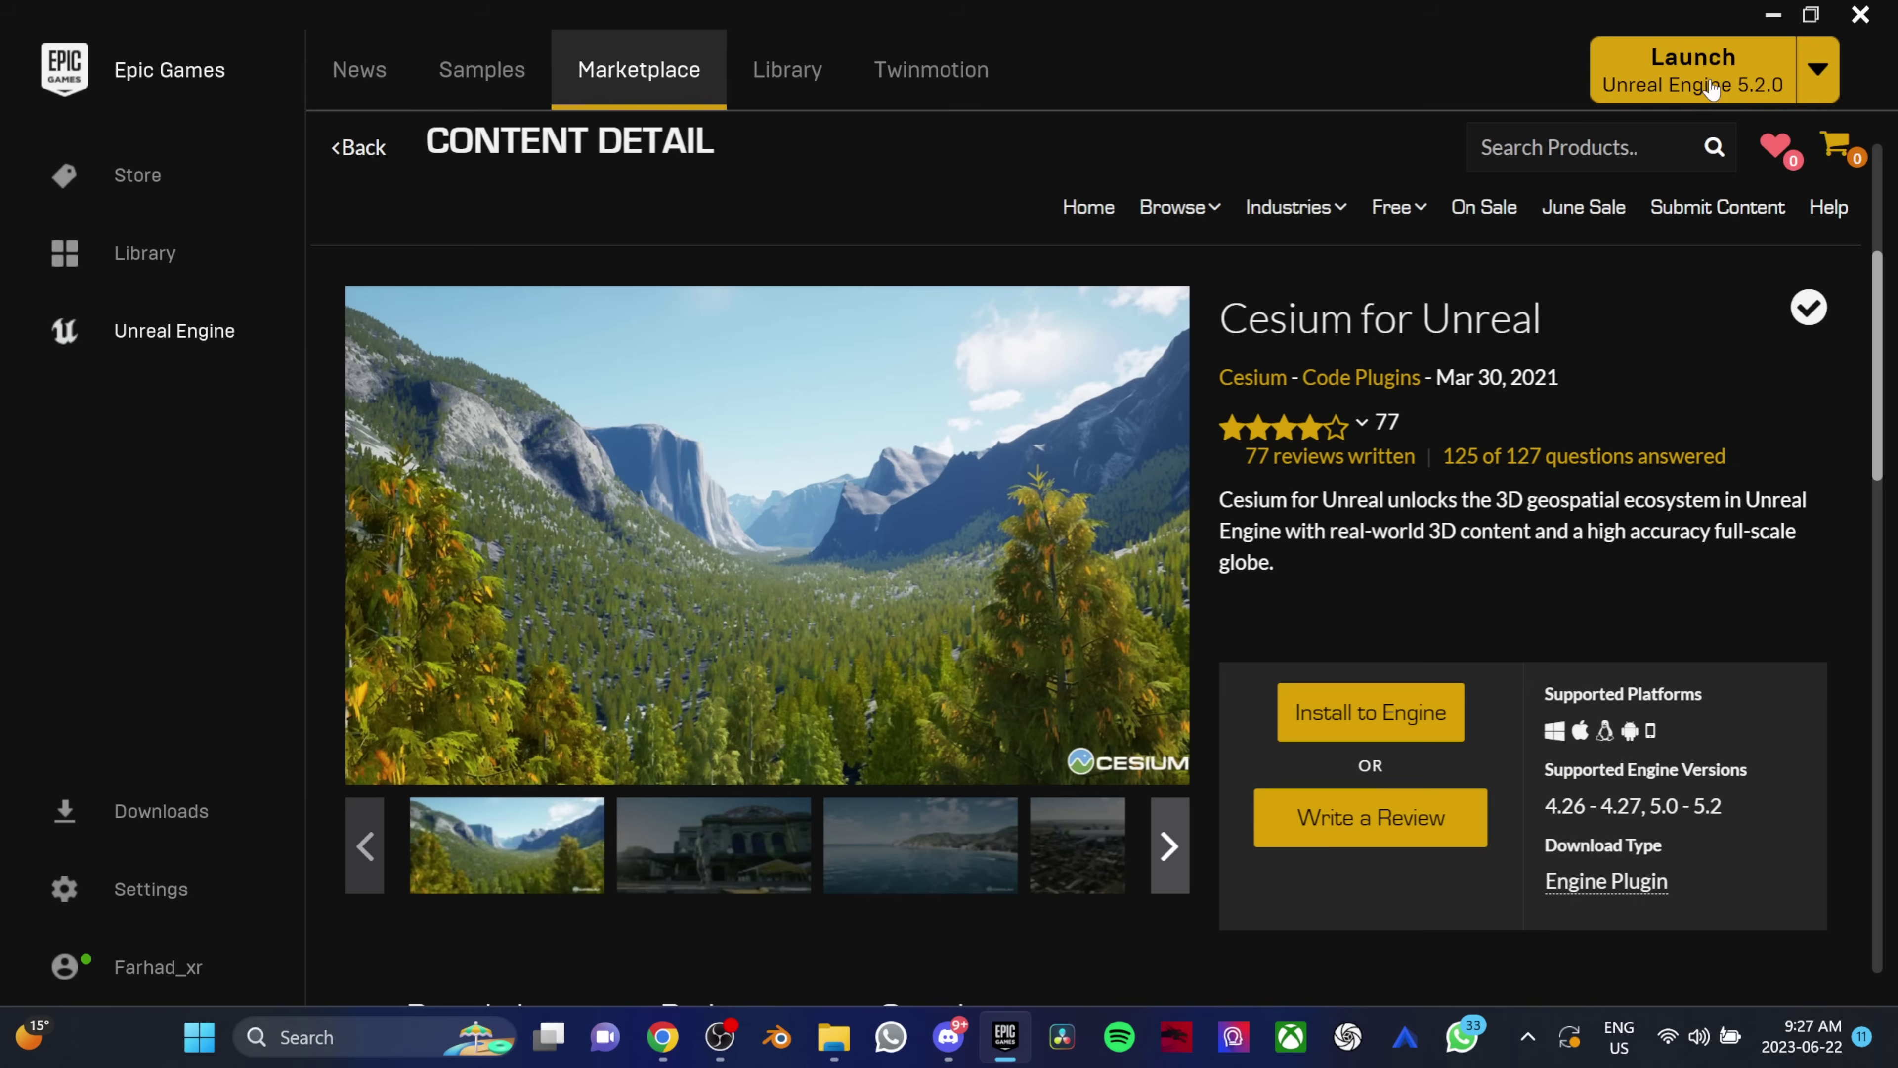
Launch Unreal Engine 5.2.0 and create a blank project named GoogleAPI
left_click(1703, 76)
type("g")
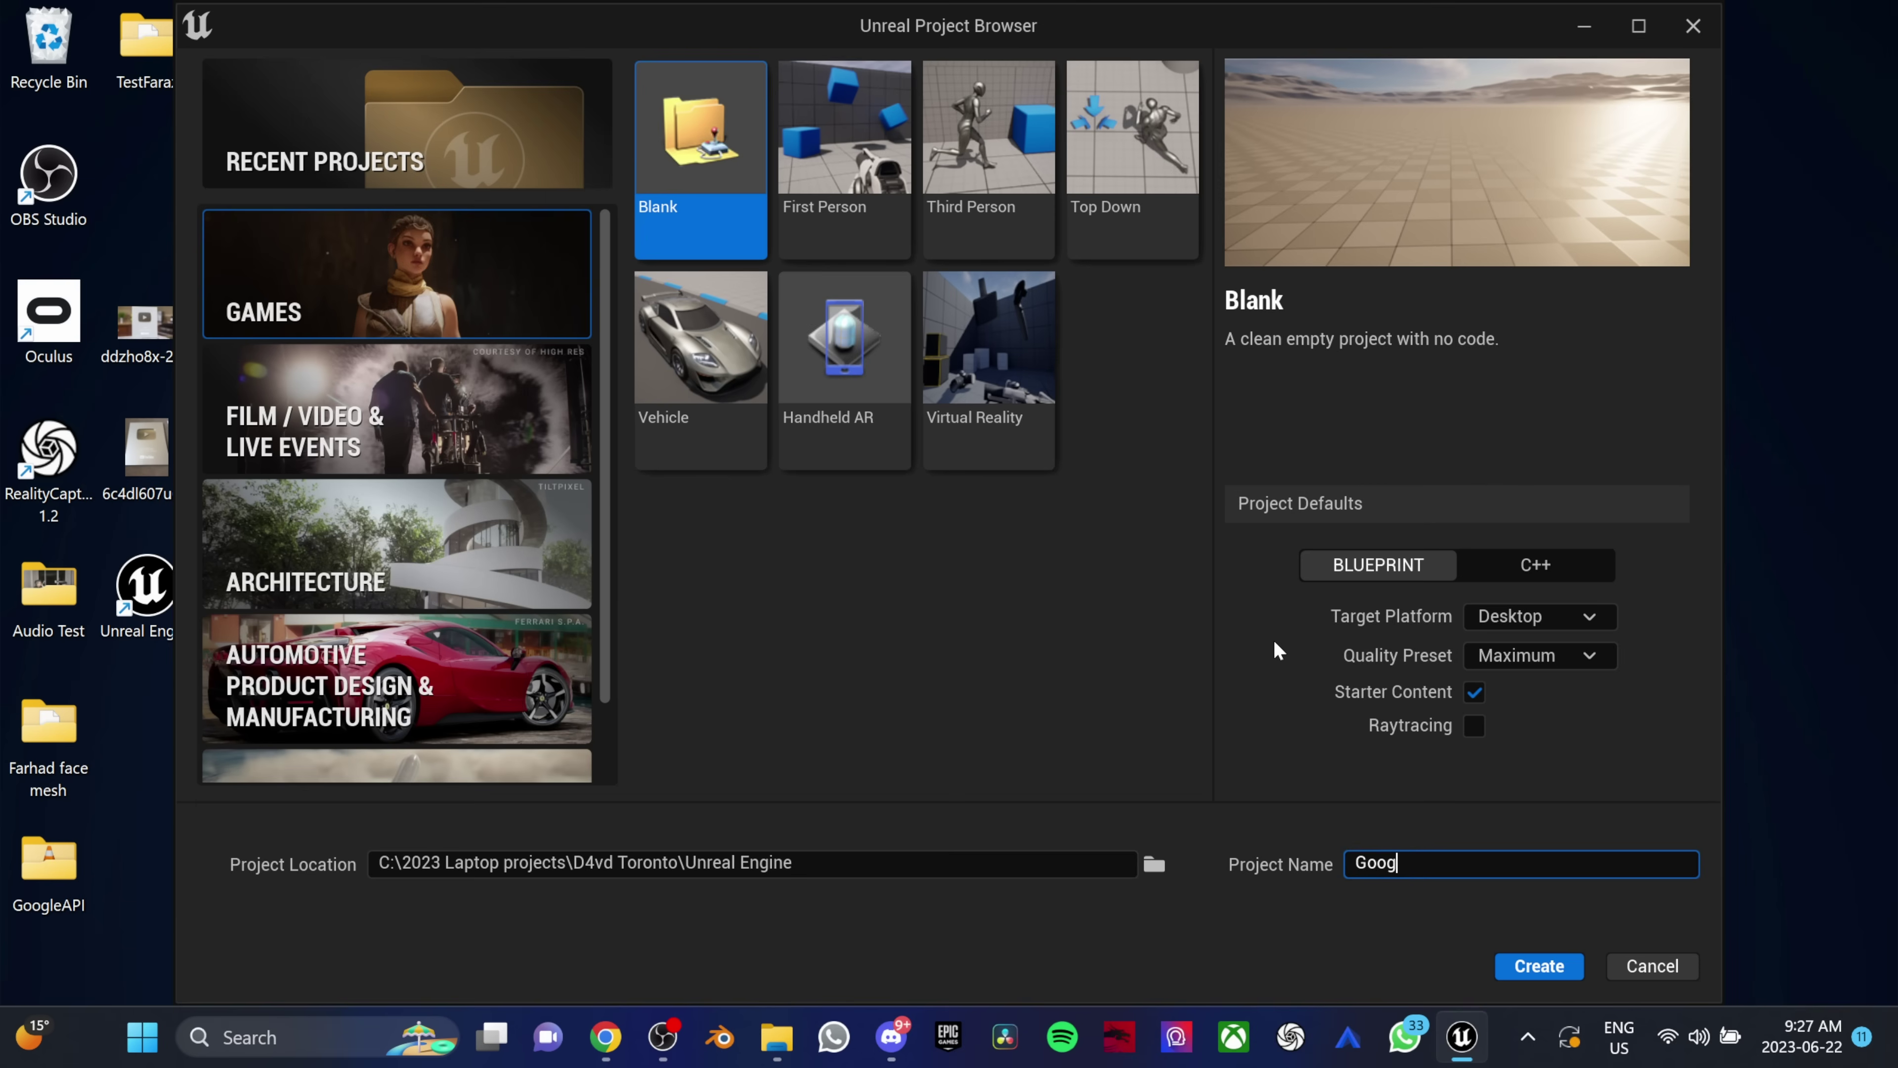
left_click(1539, 966)
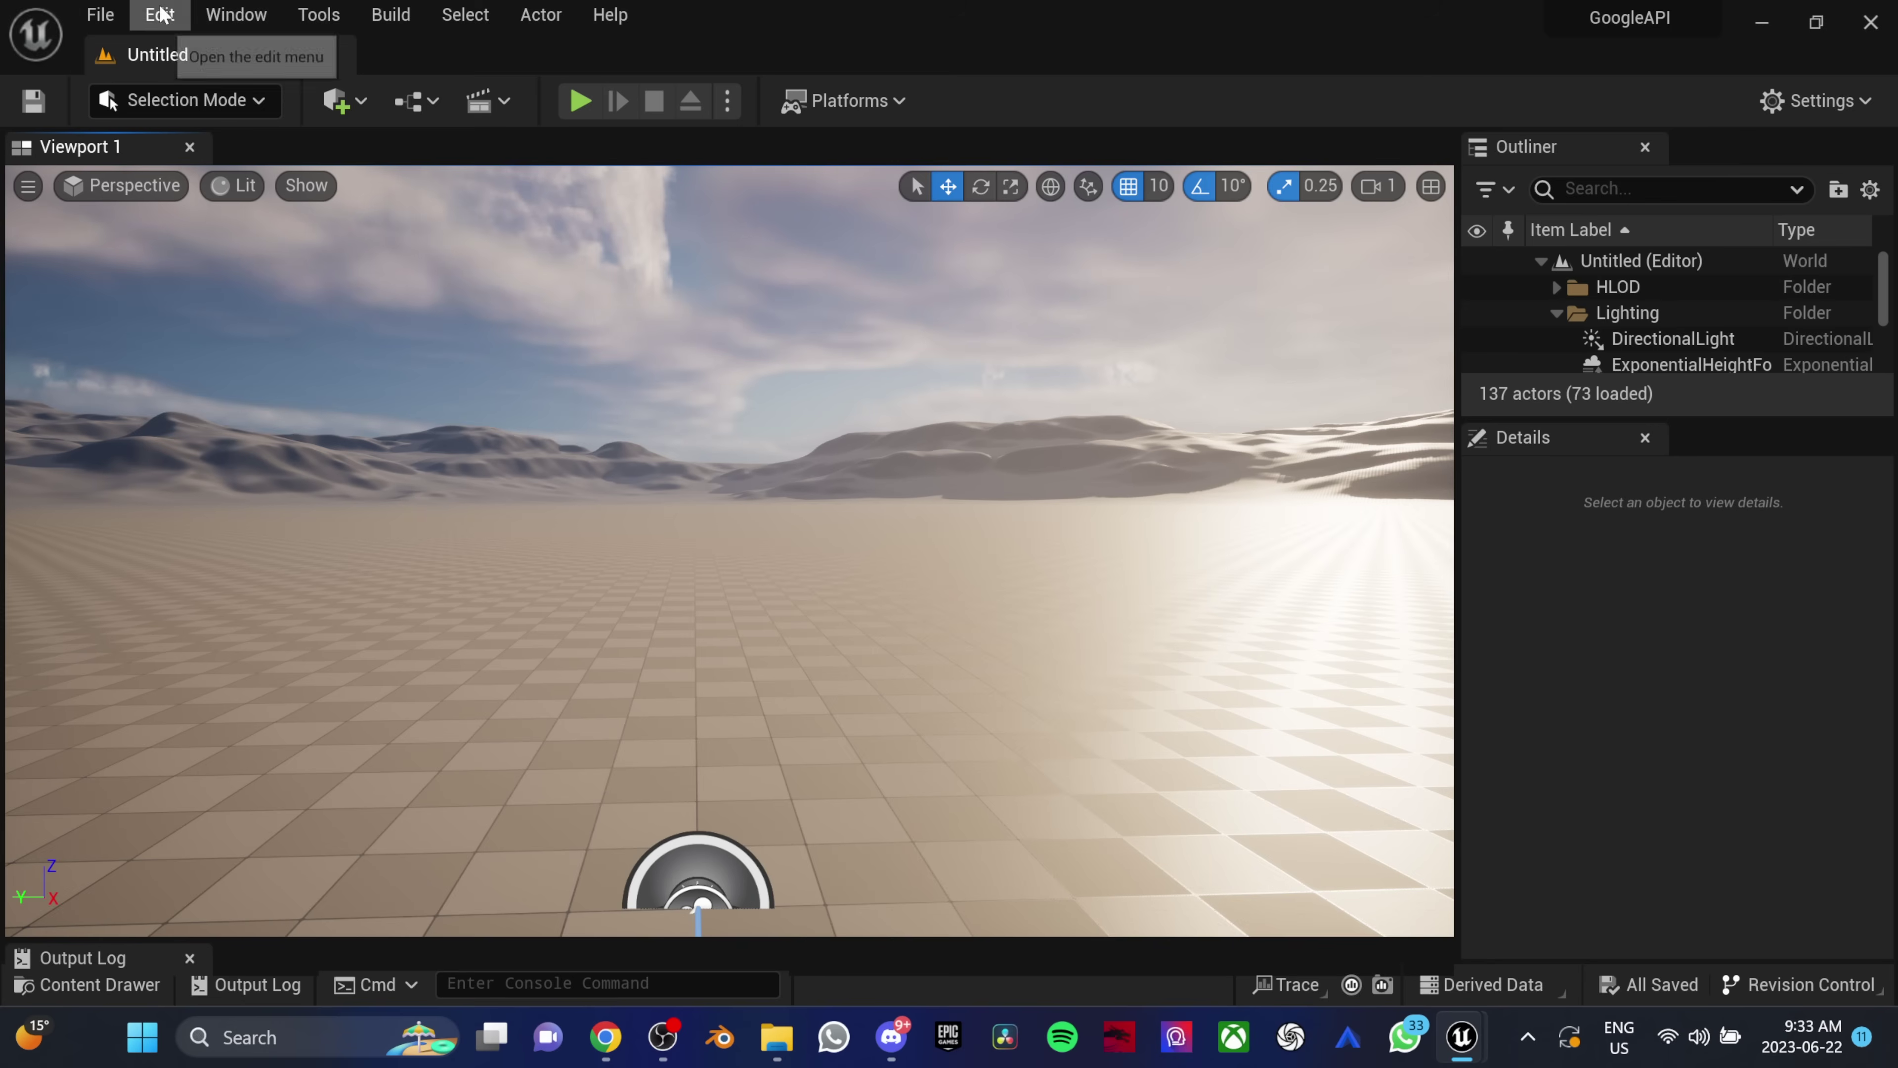
Enable the Cesium for Unreal plugin from the Plugins list and restart the editor
left_click(153, 14)
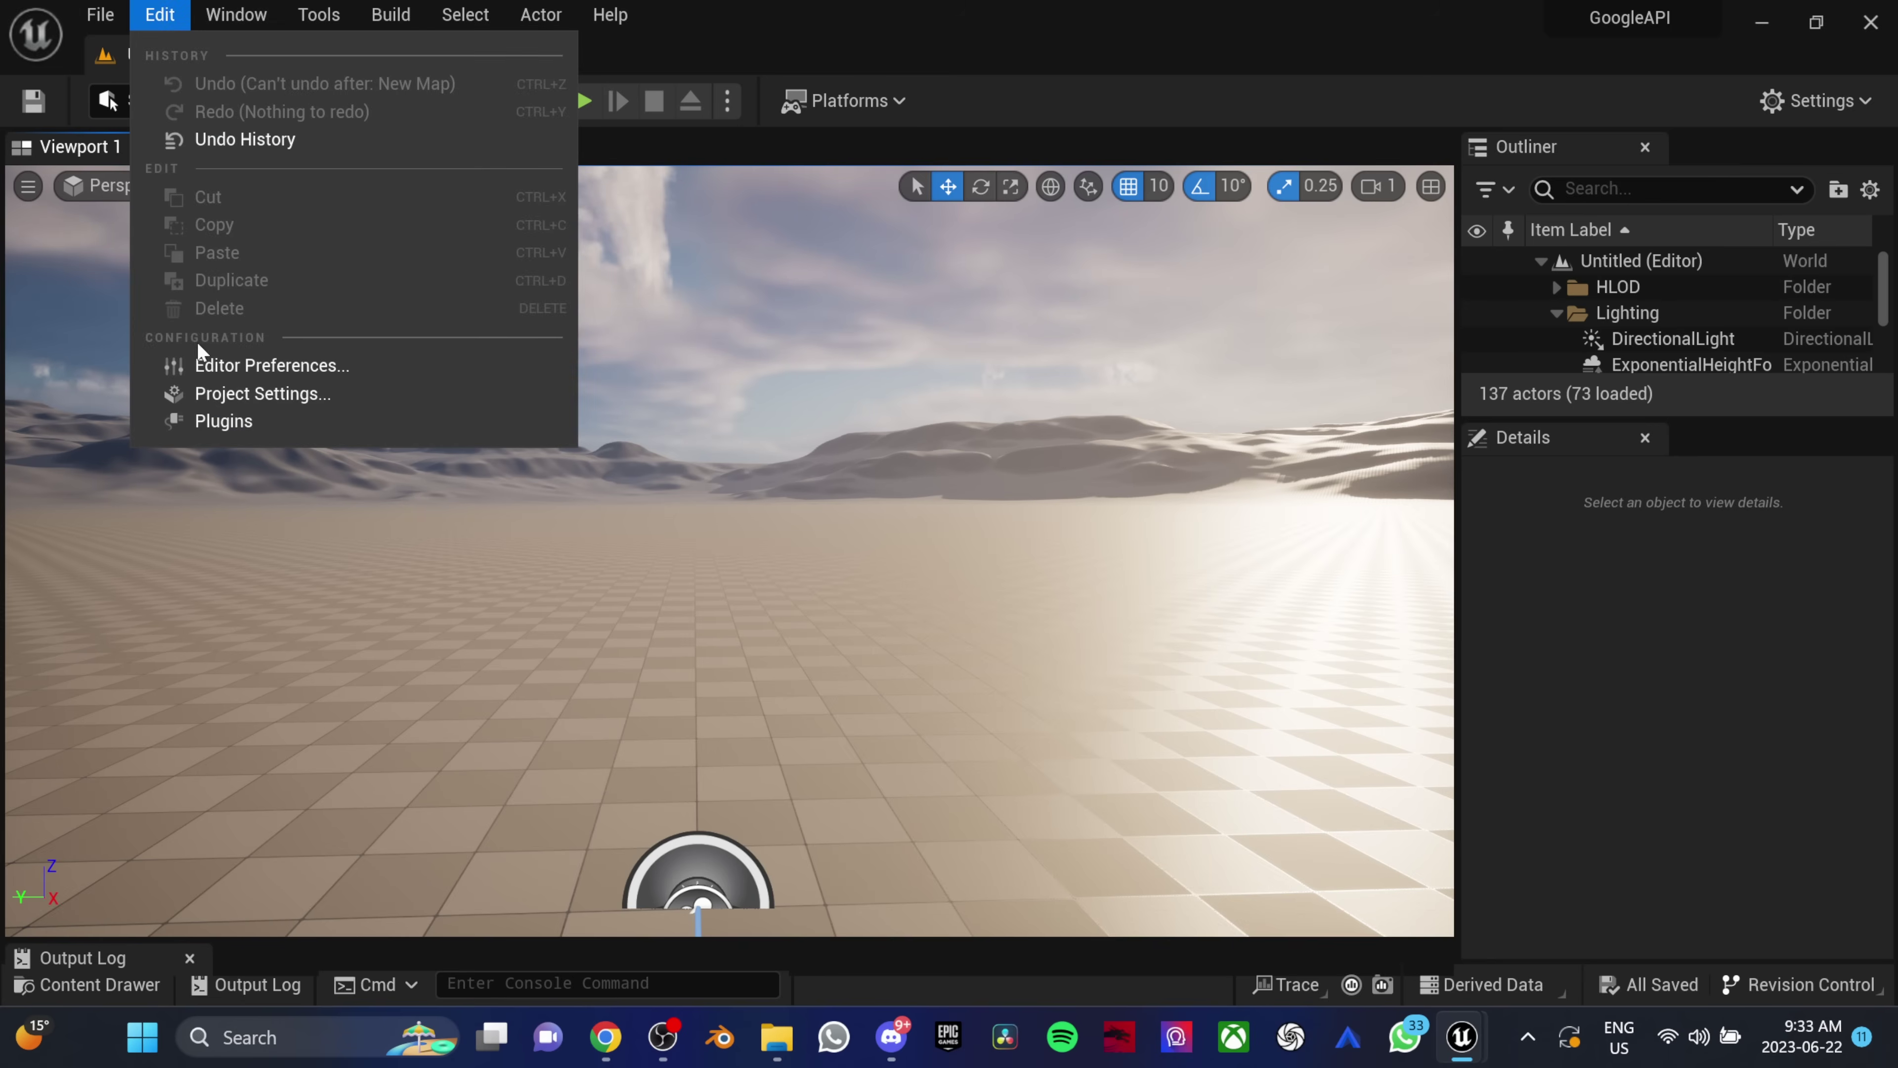
left_click(209, 416)
type("cesium")
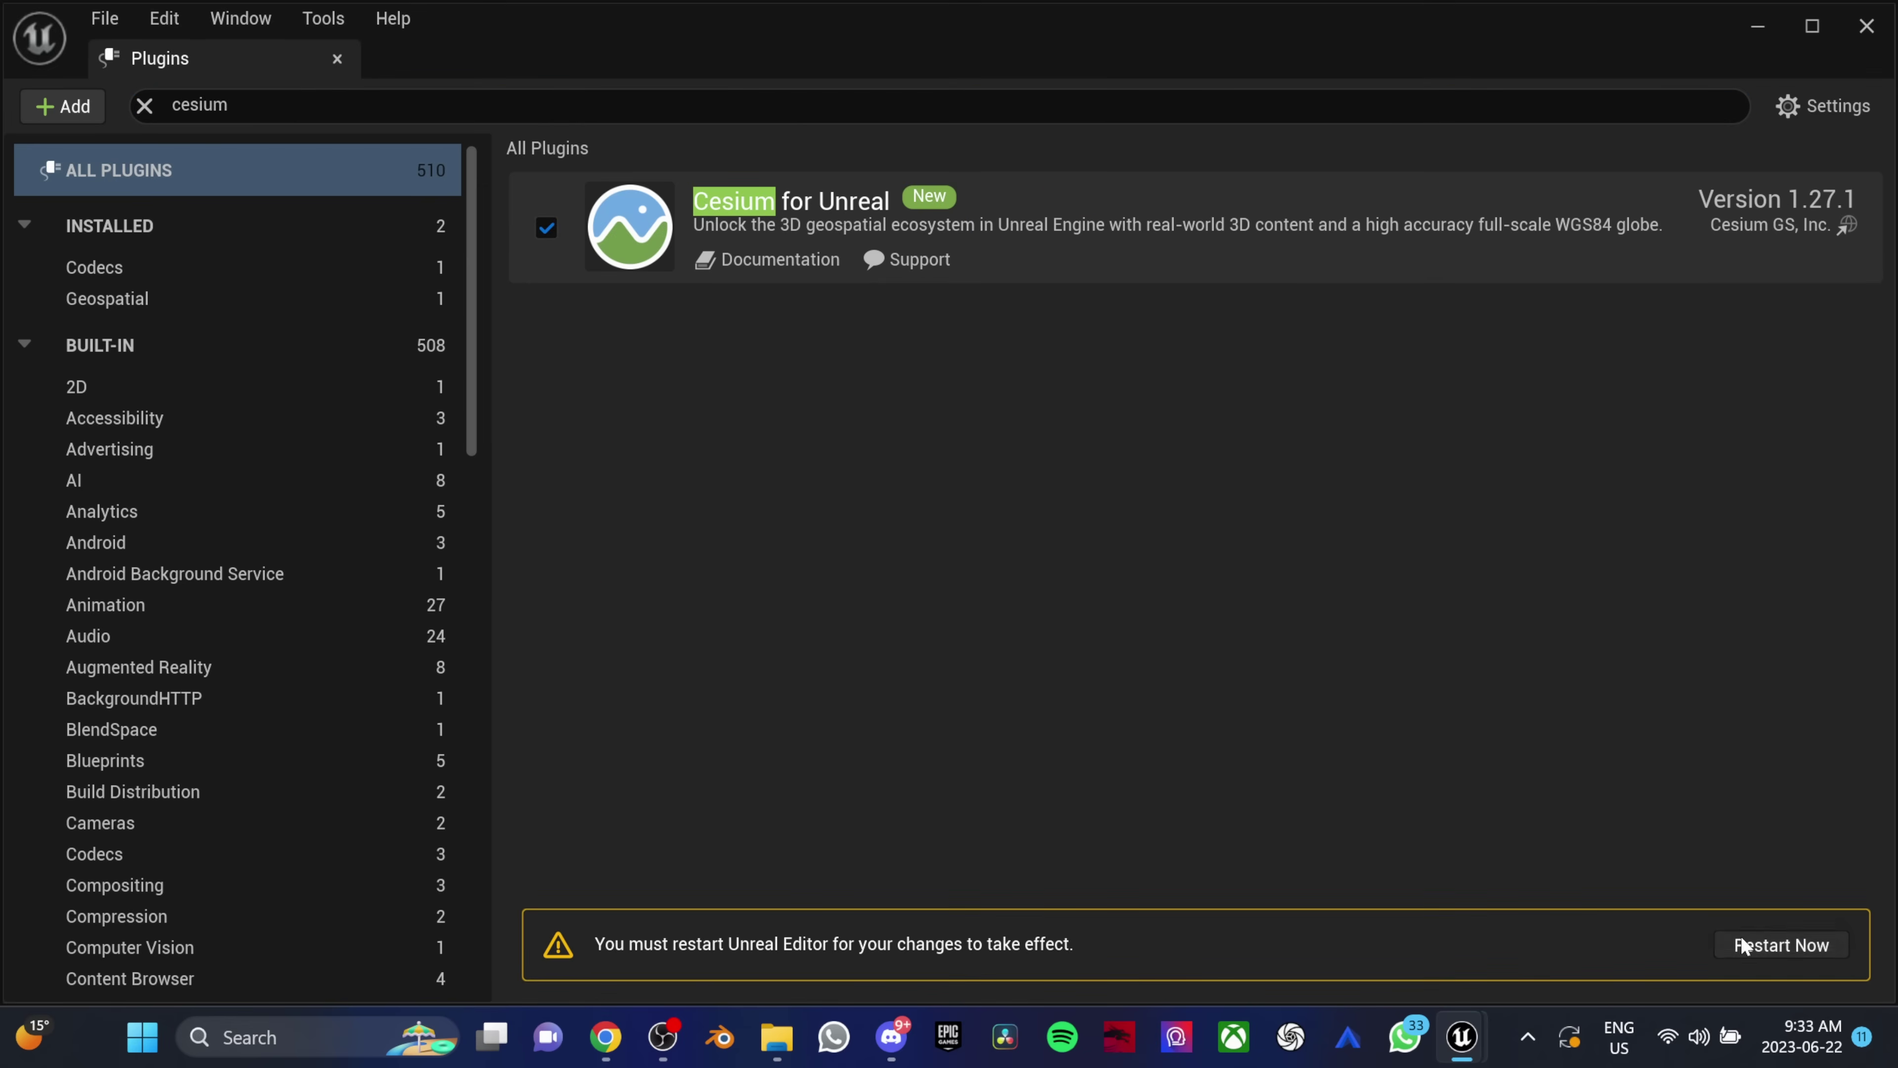
left_click(1742, 946)
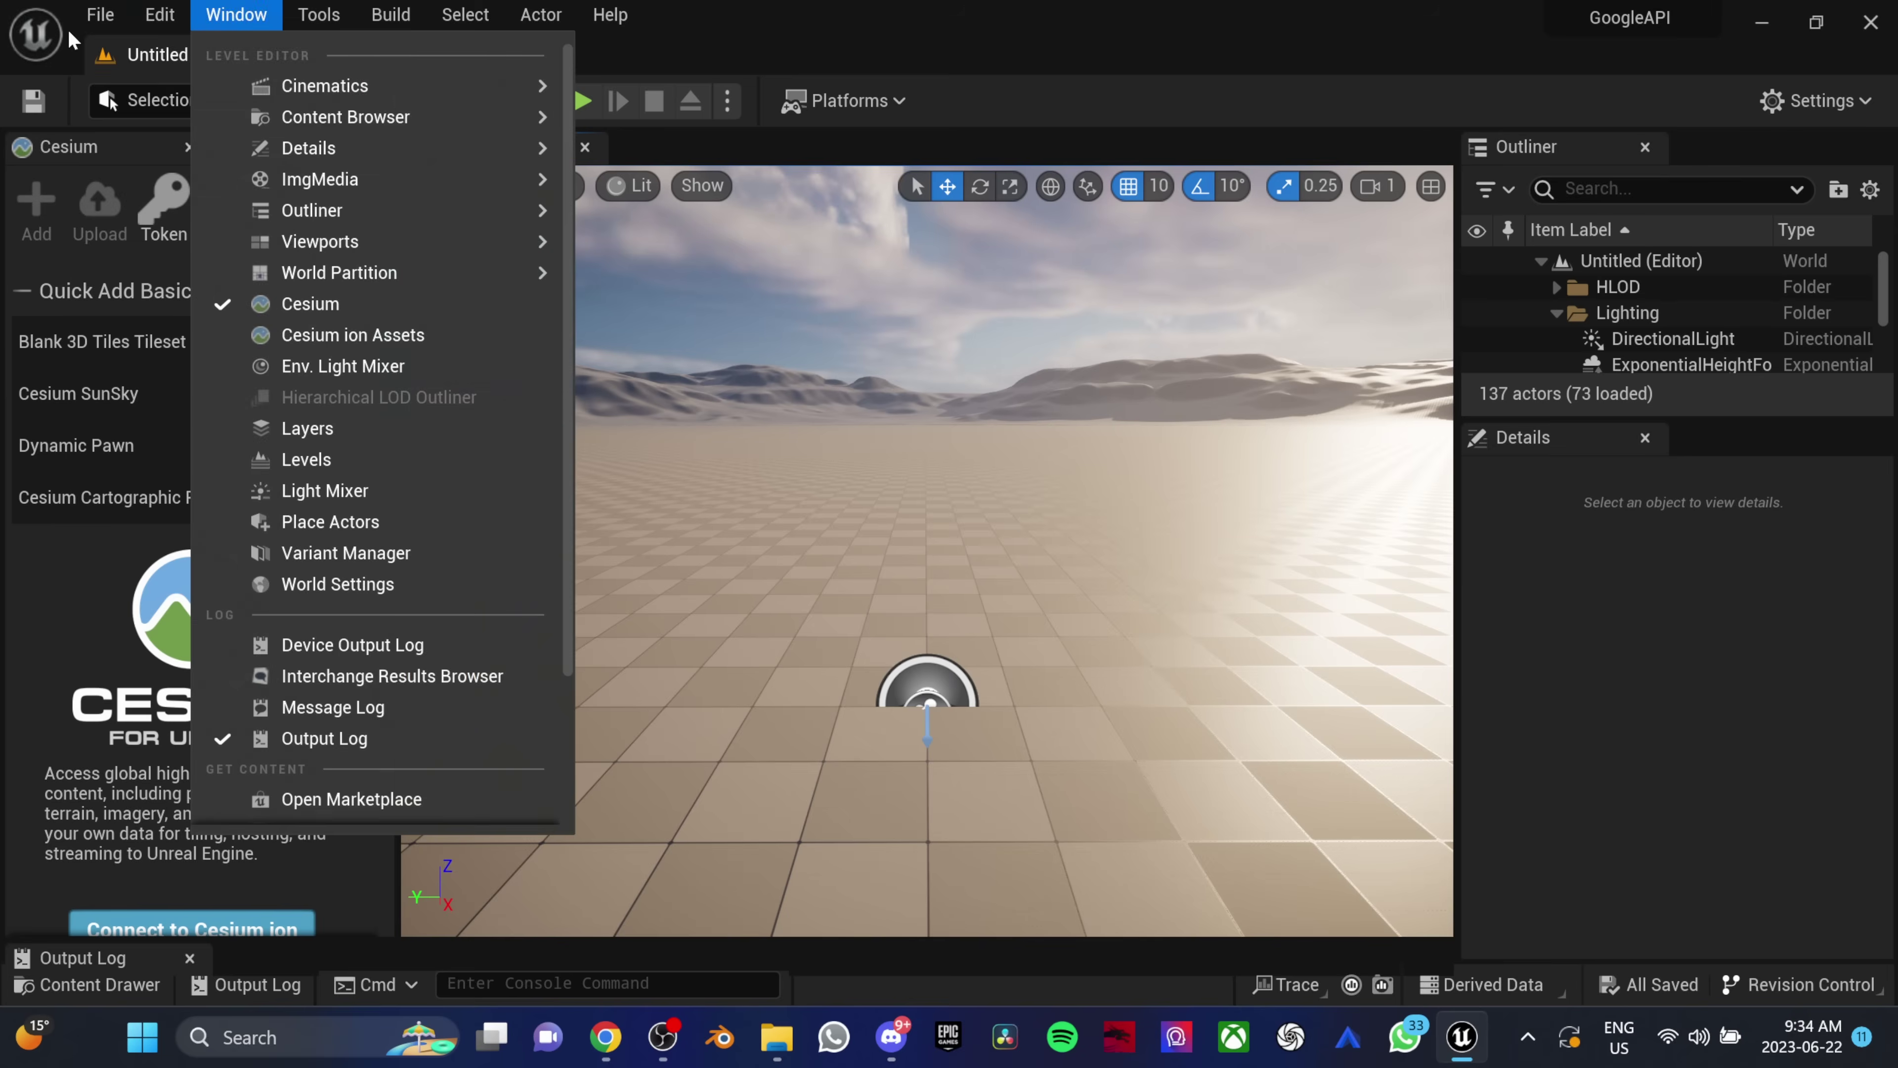
Create a new Empty Level from the File menu
left_click(100, 15)
left_click(187, 77)
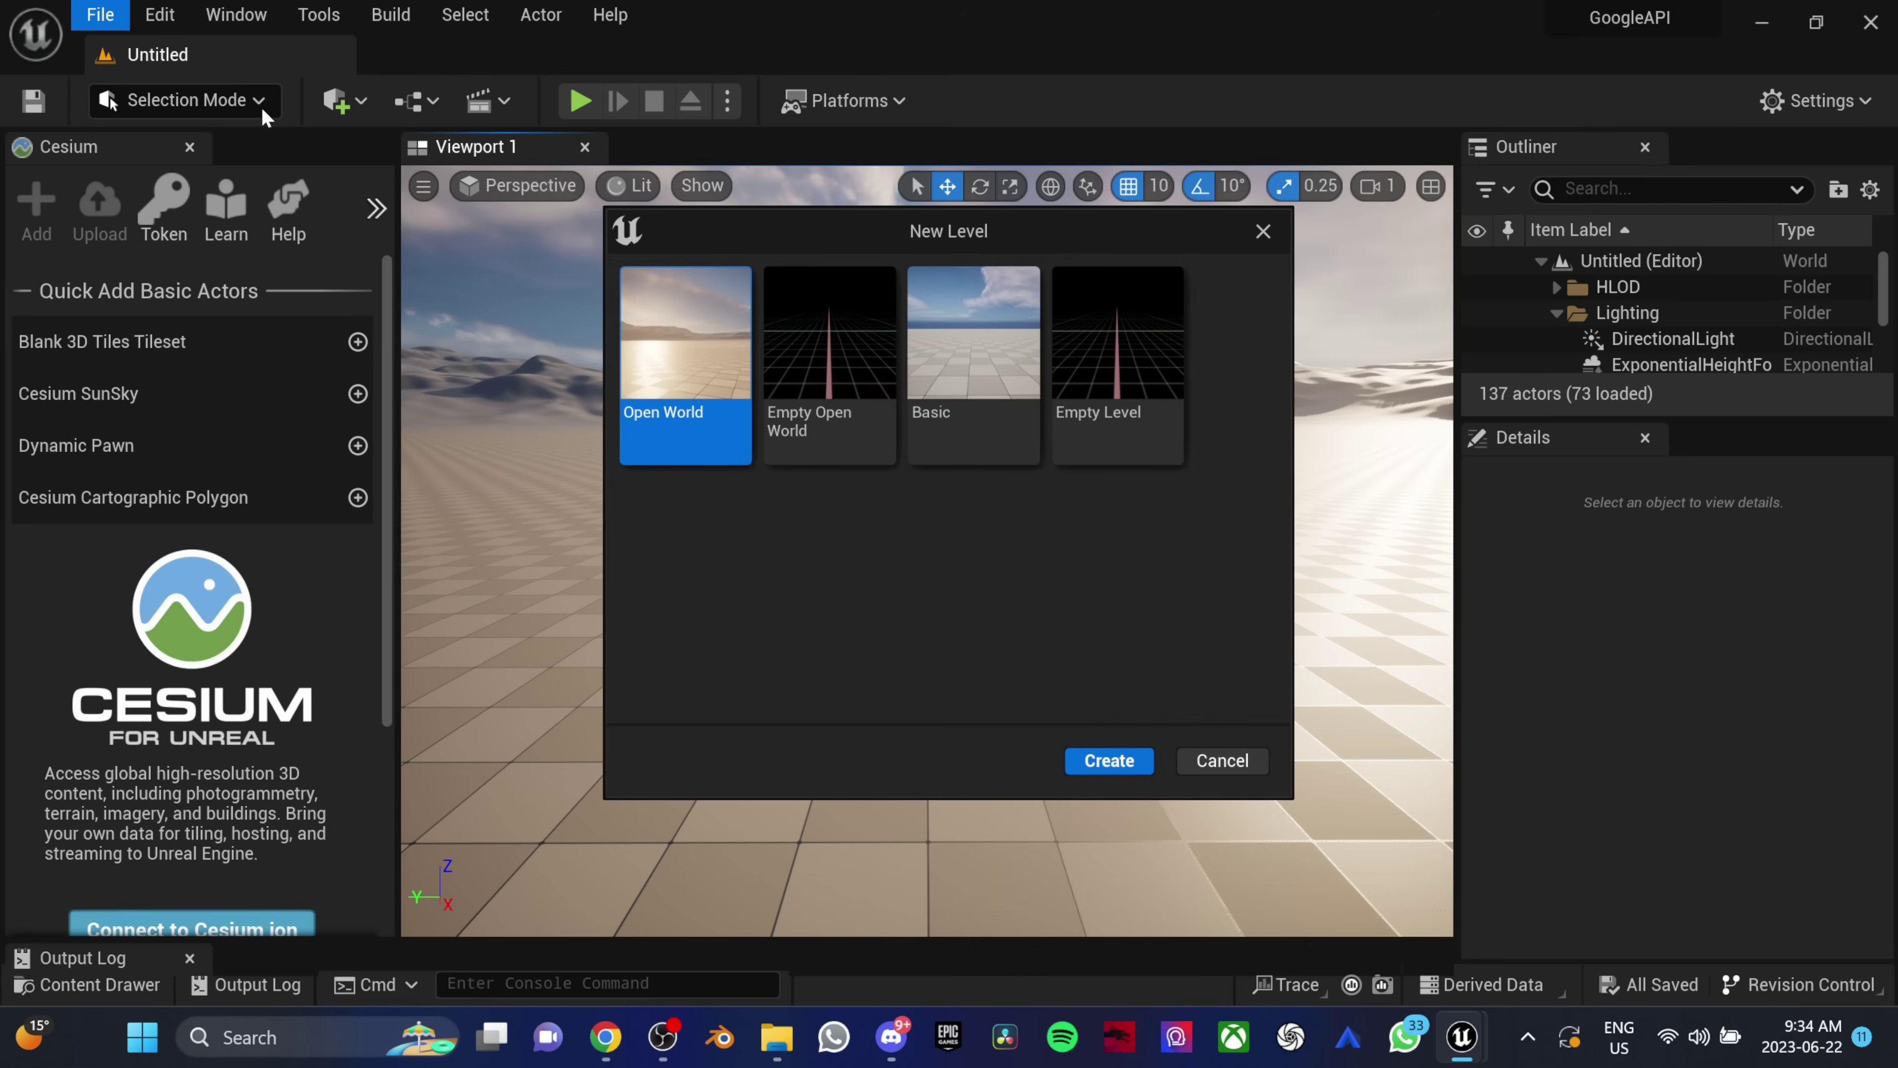
double_click(1080, 358)
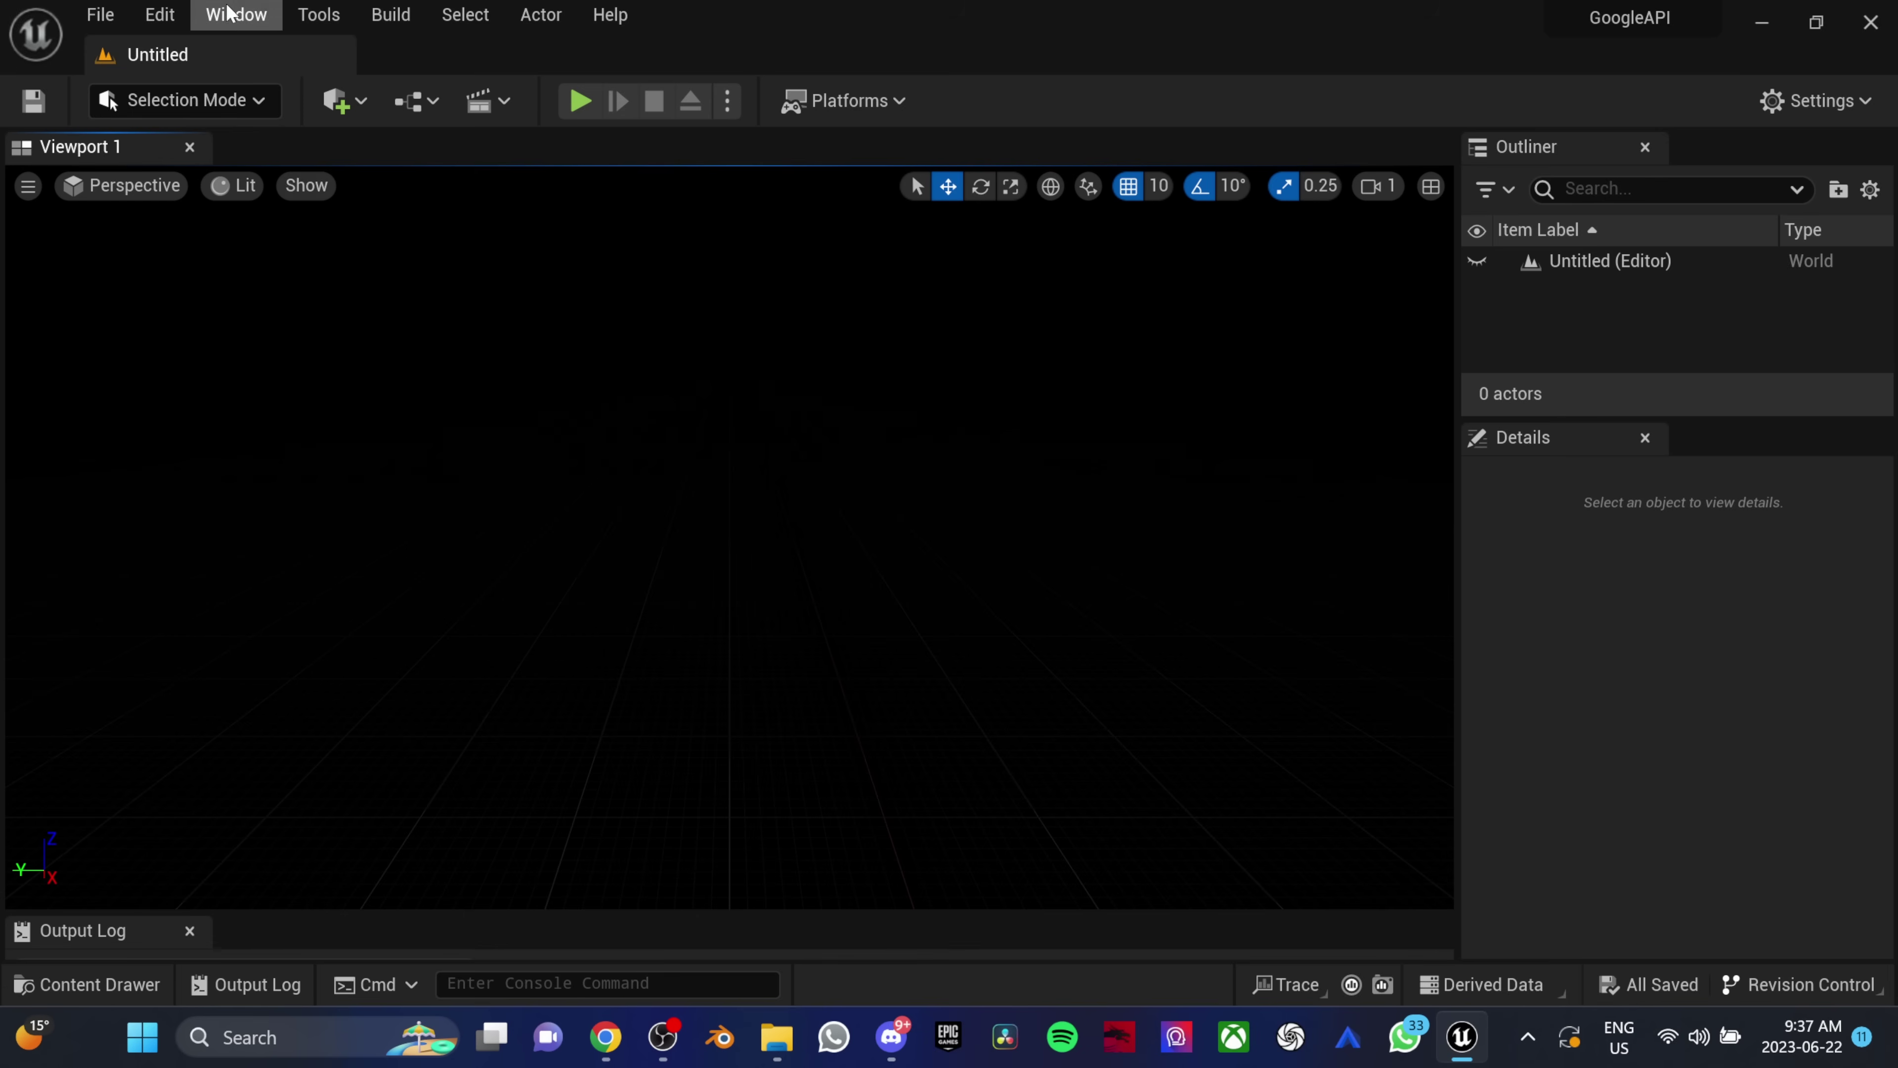
From the Cesium panel, add Cesium SunSky and a blank 3D Tiles tileset to the level
left_click(269, 10)
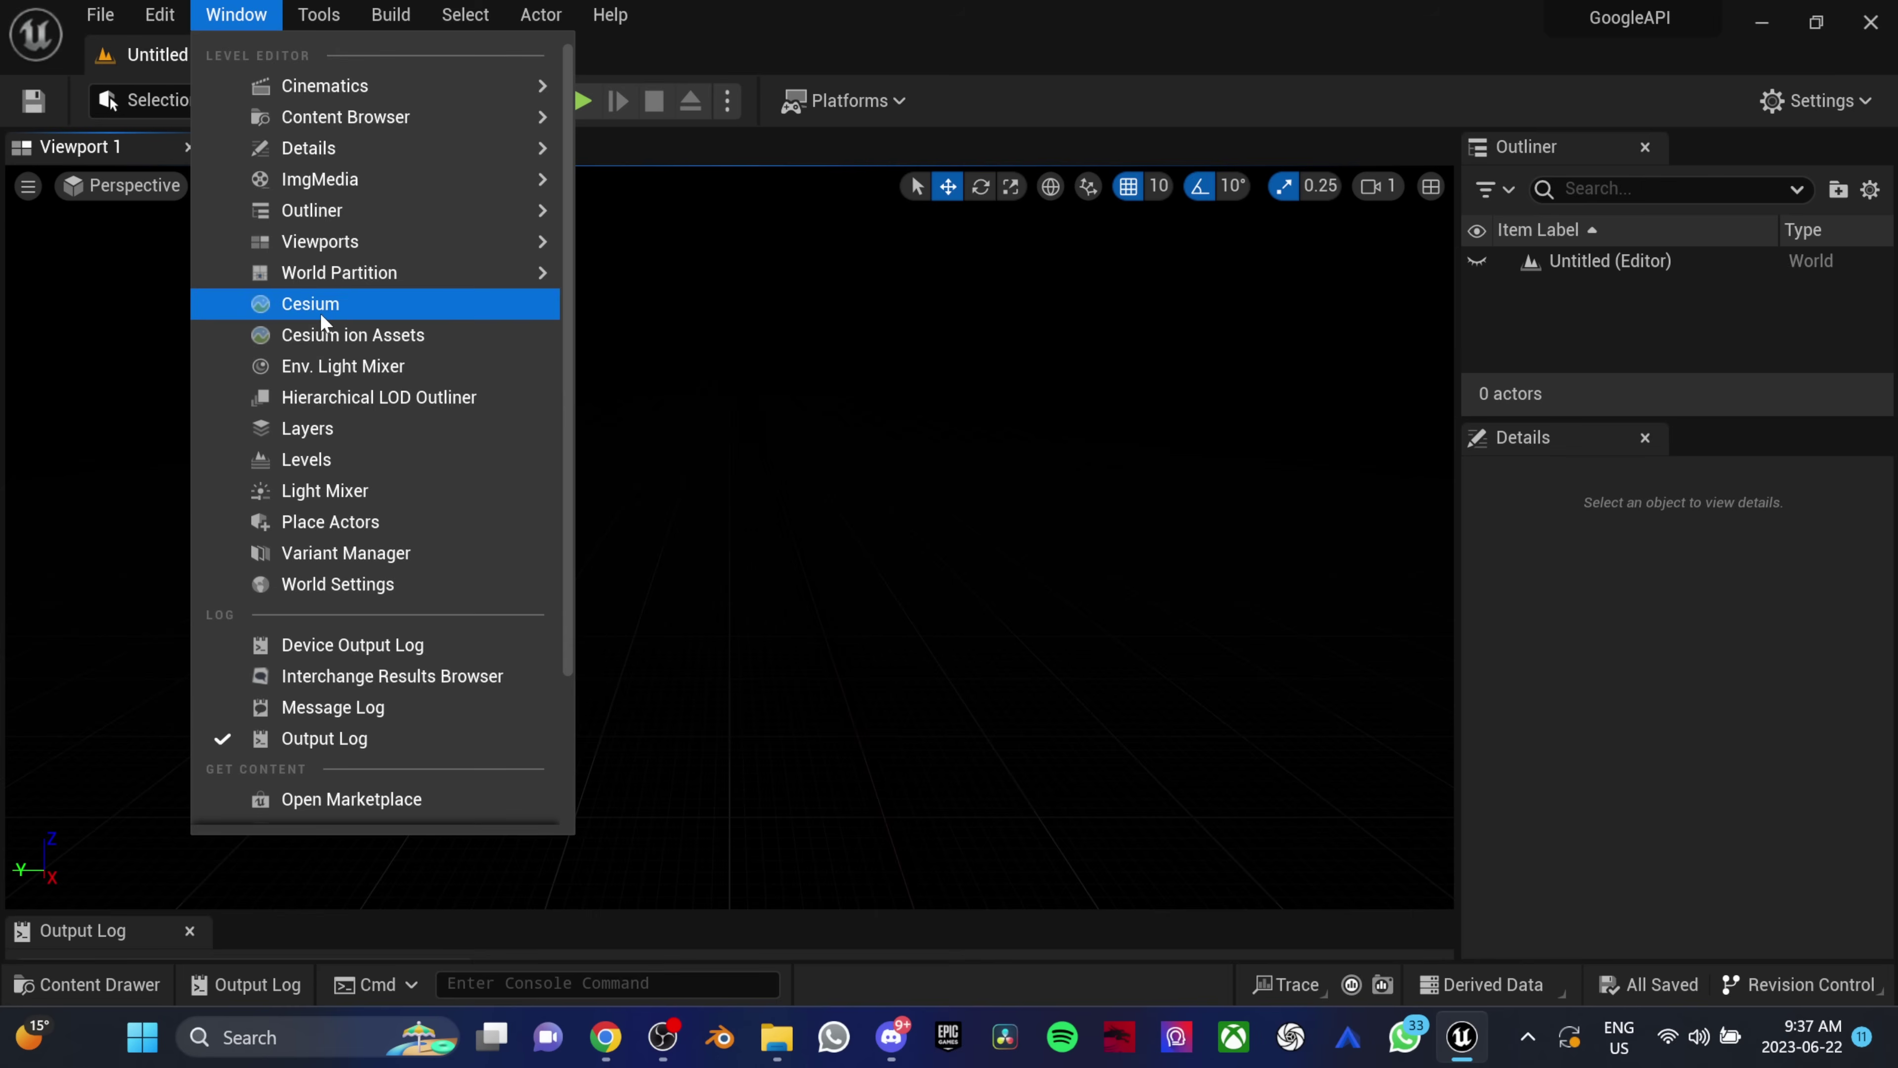
left_click(321, 307)
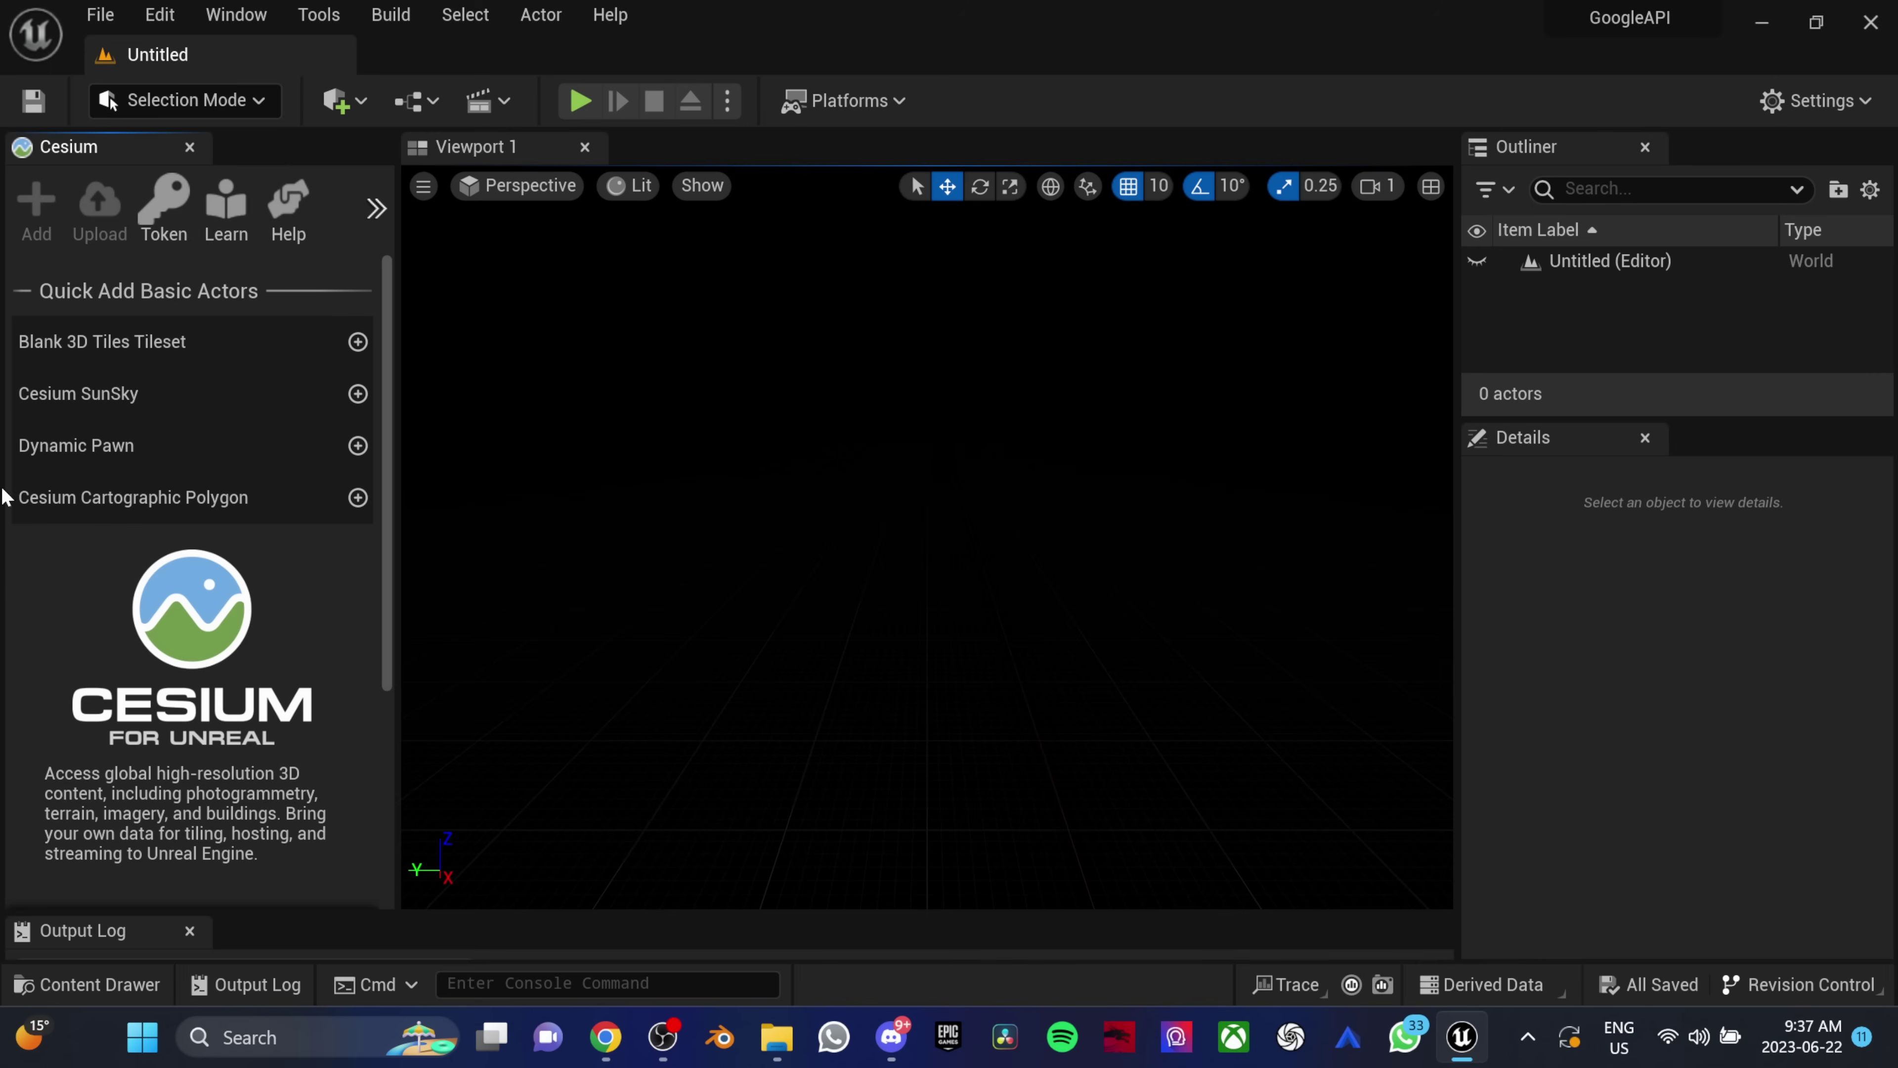
left_click(358, 394)
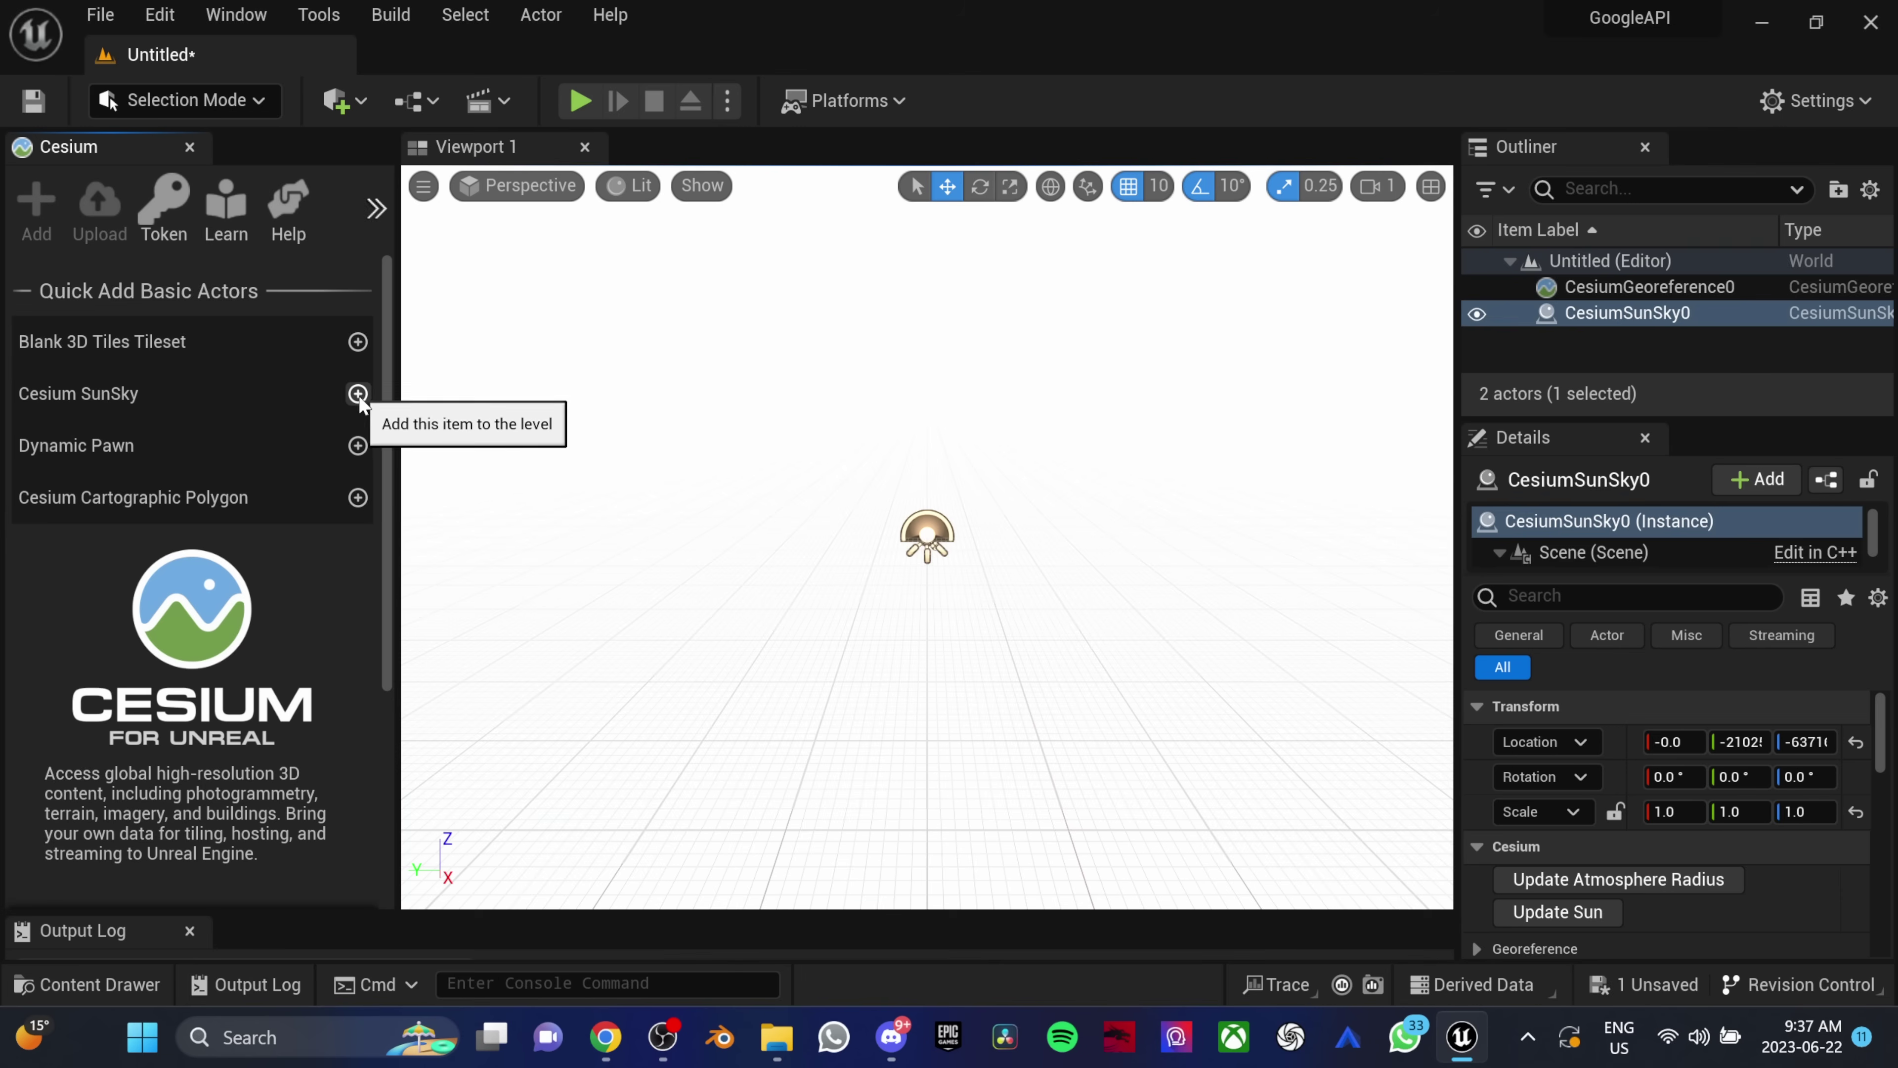
left_click(358, 341)
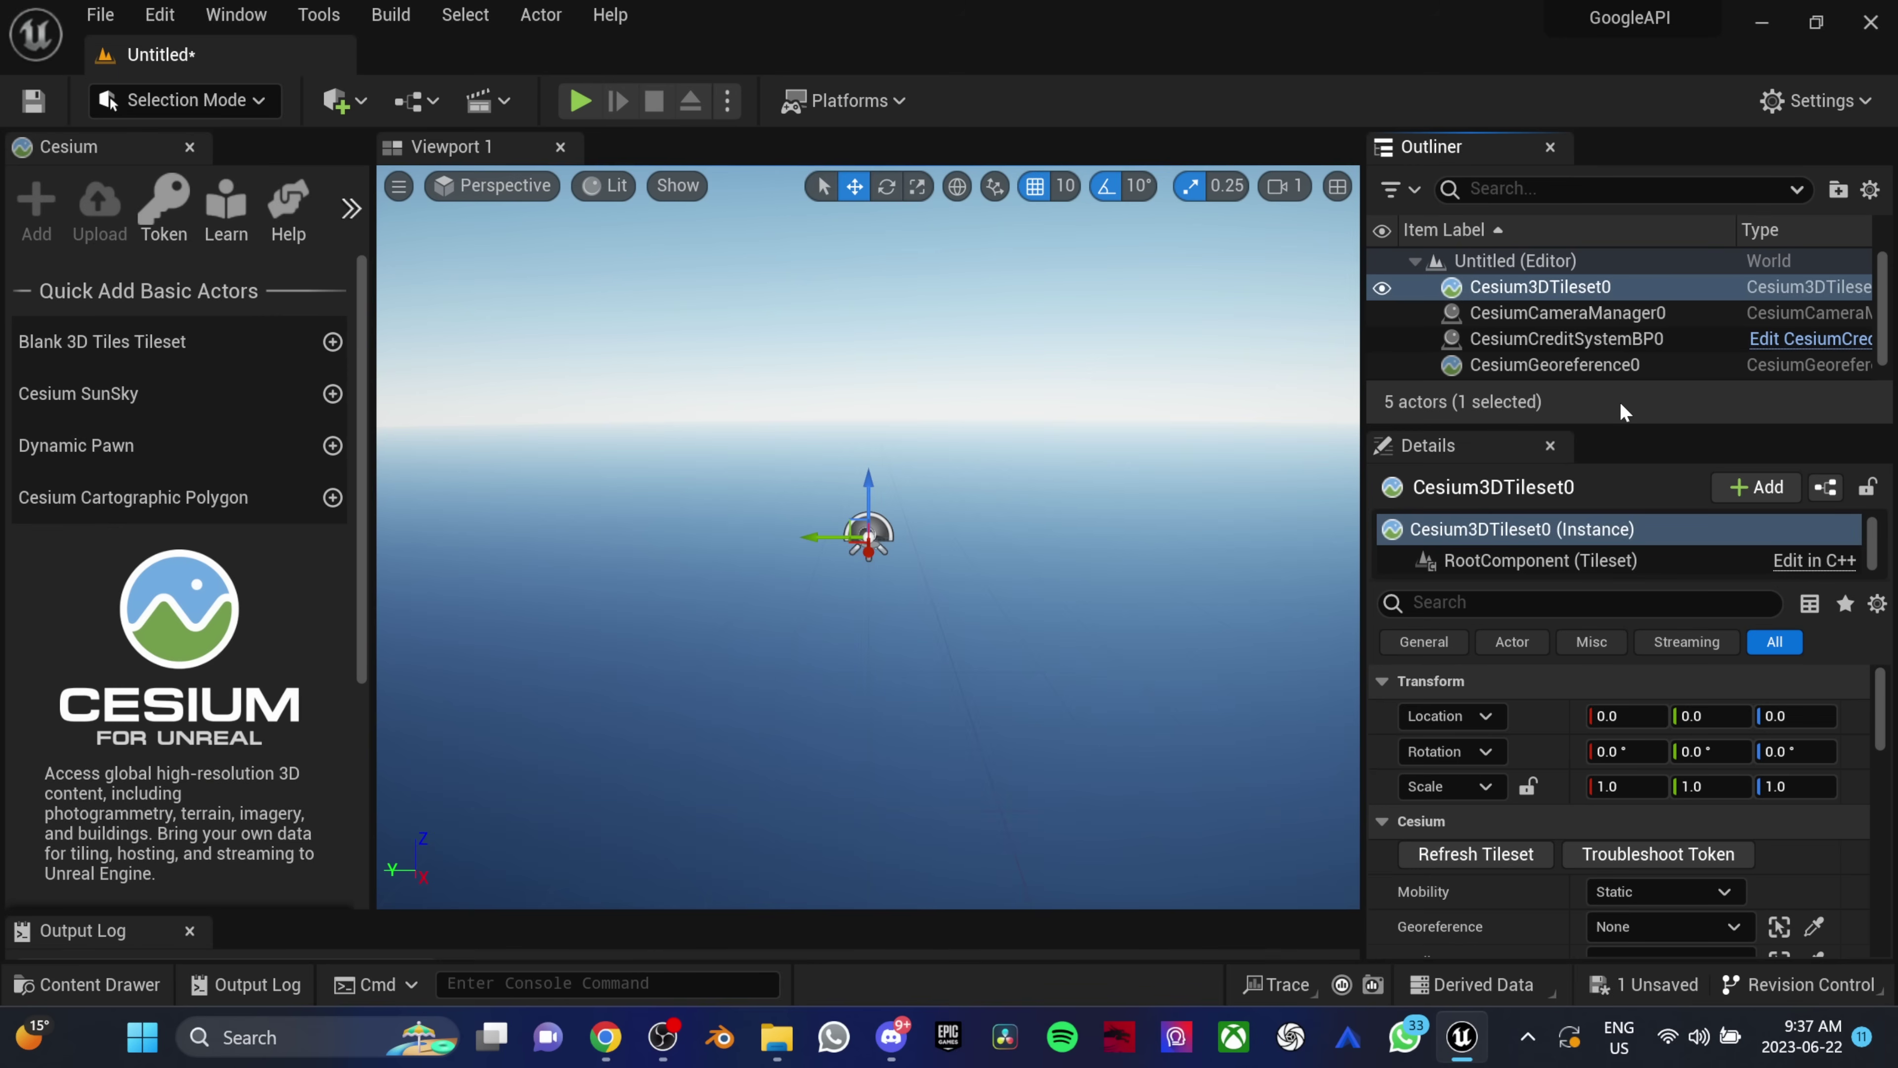
Google search 'Valley of the kings coordinates'
scroll(1641, 751, "down", 5)
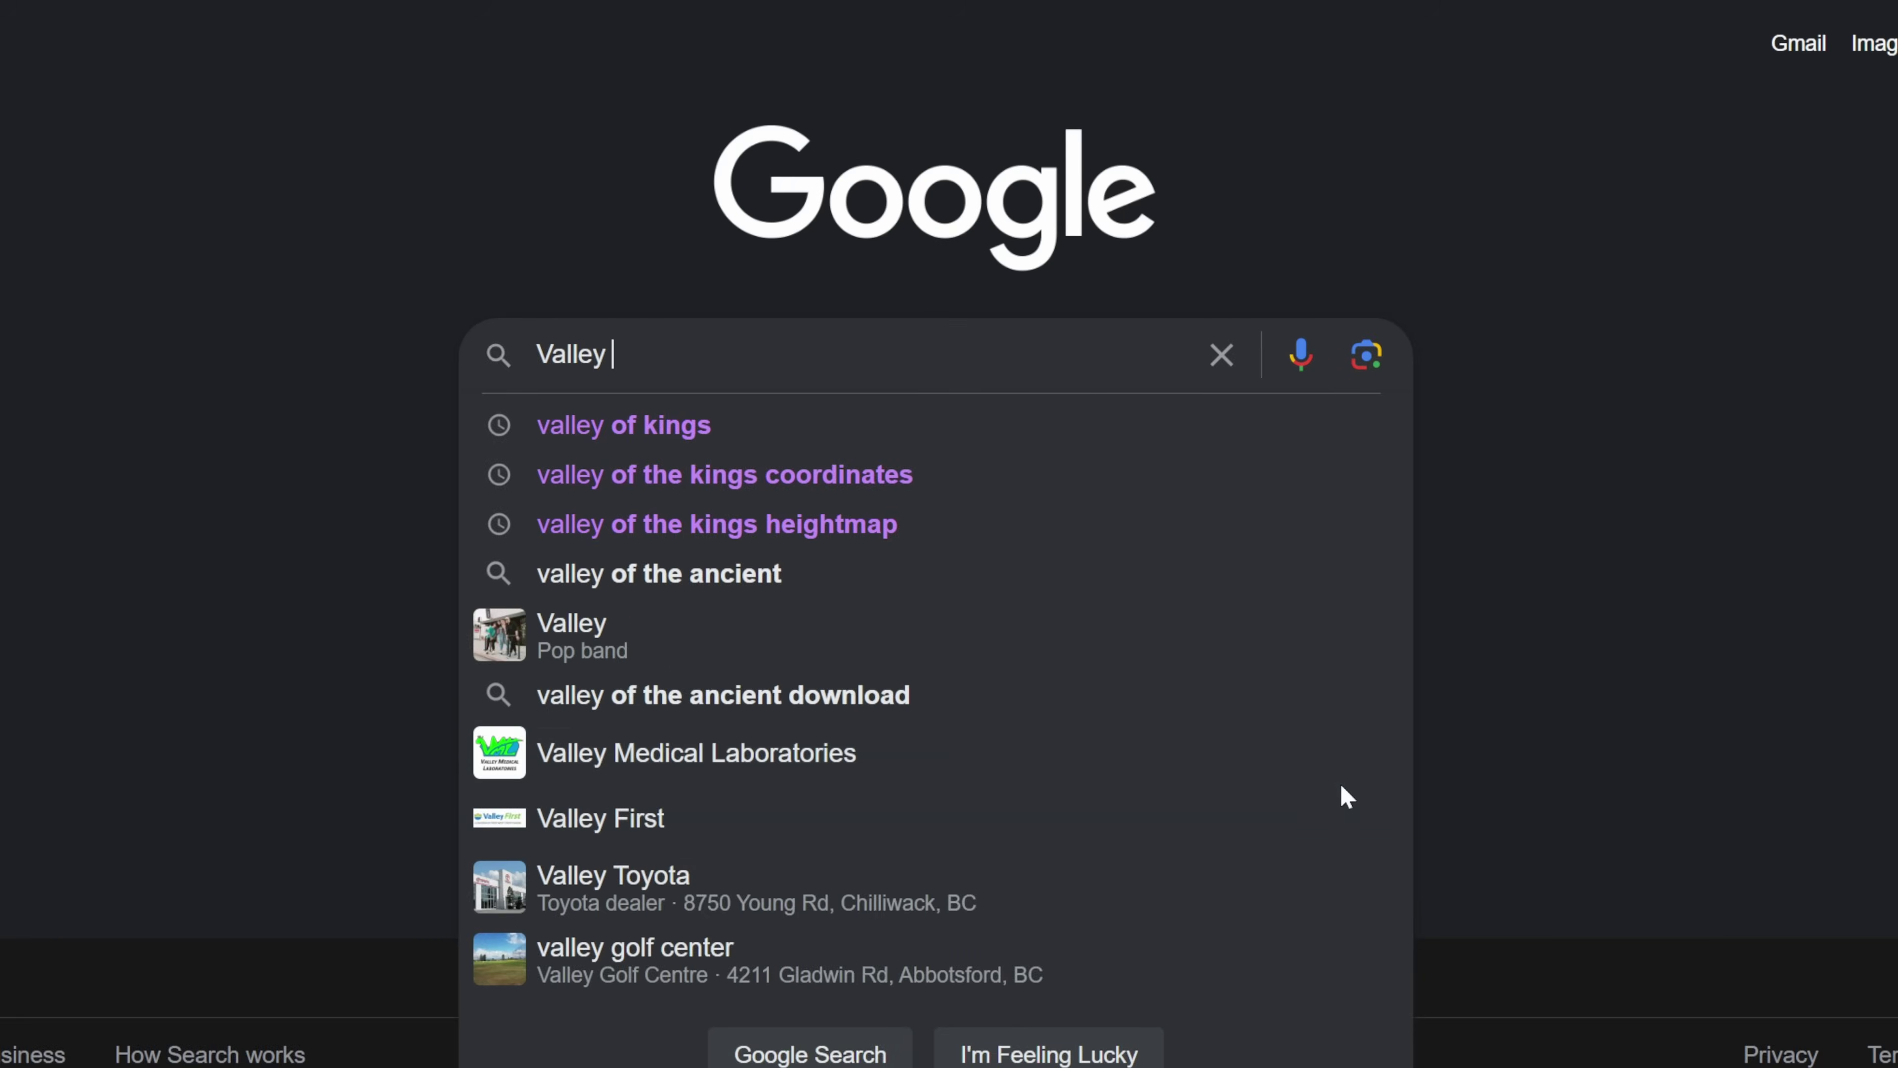
type("of the ")
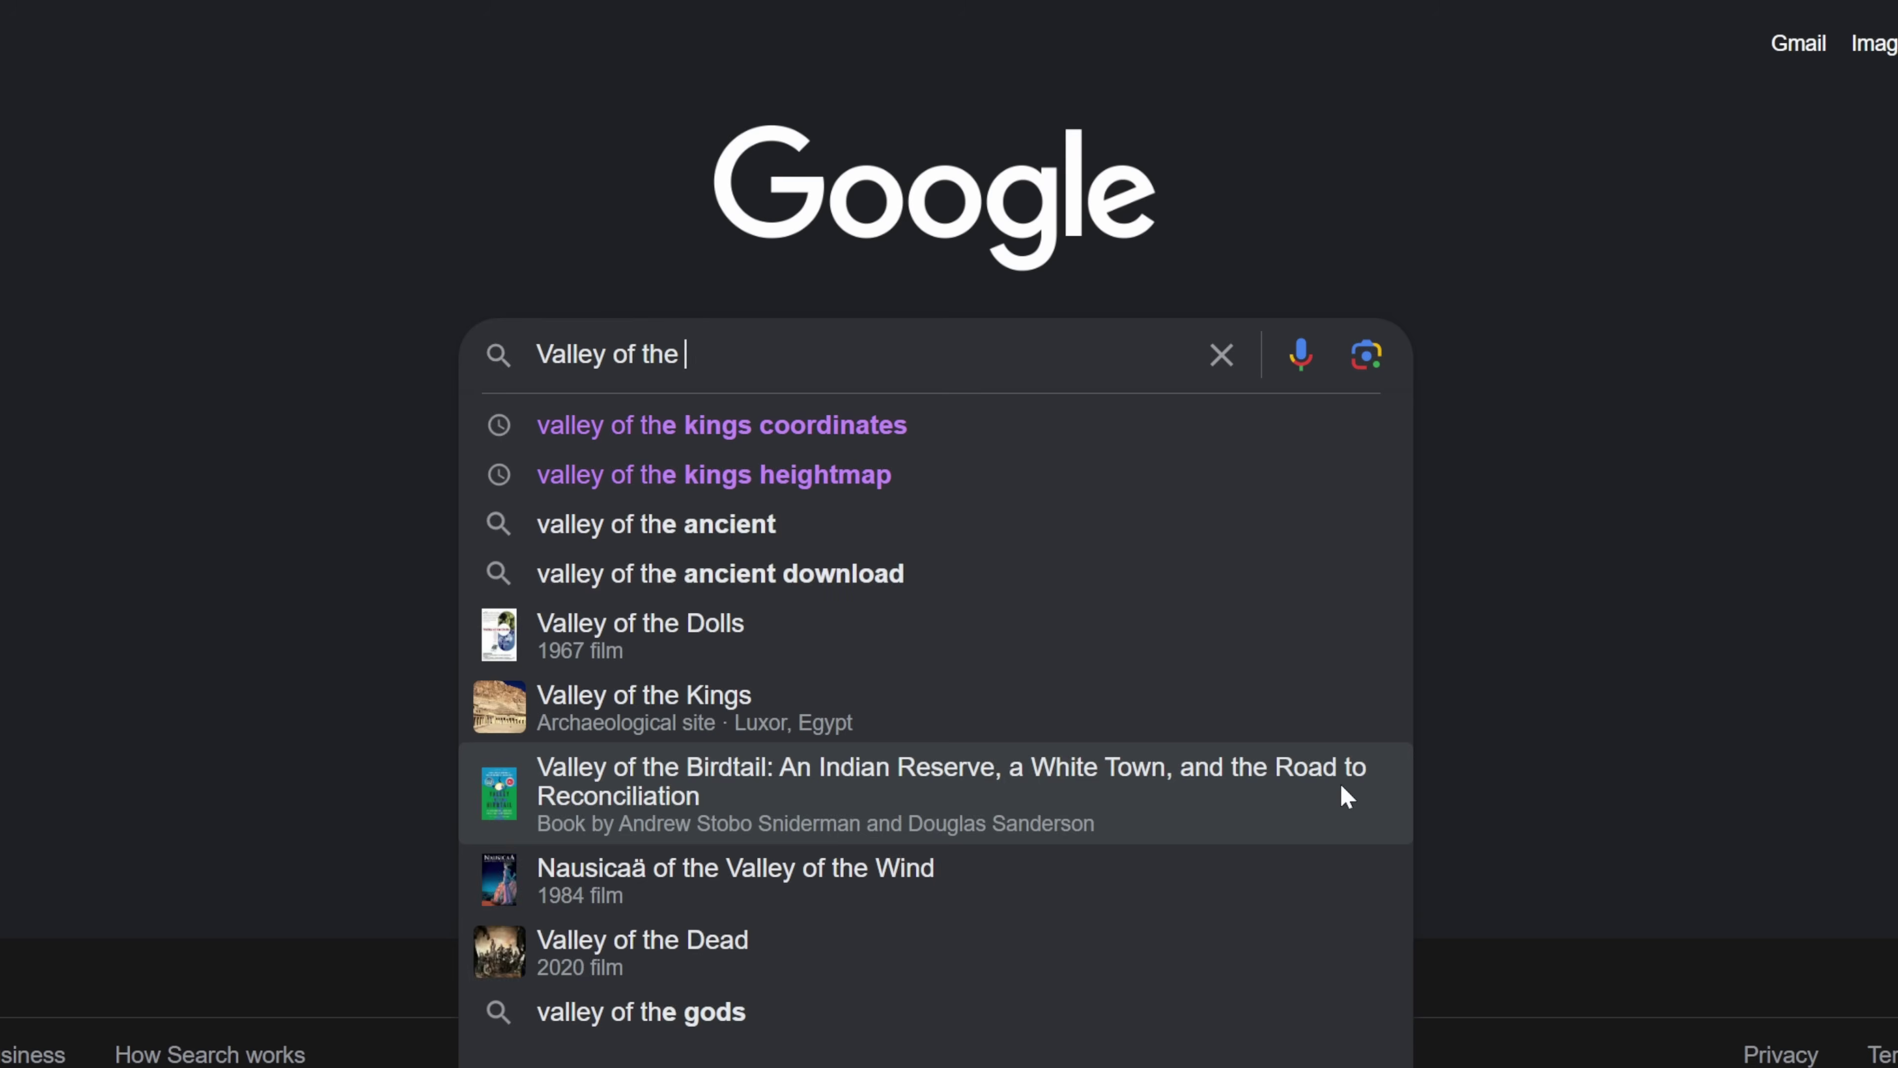
type("kings coordinates")
key("Return")
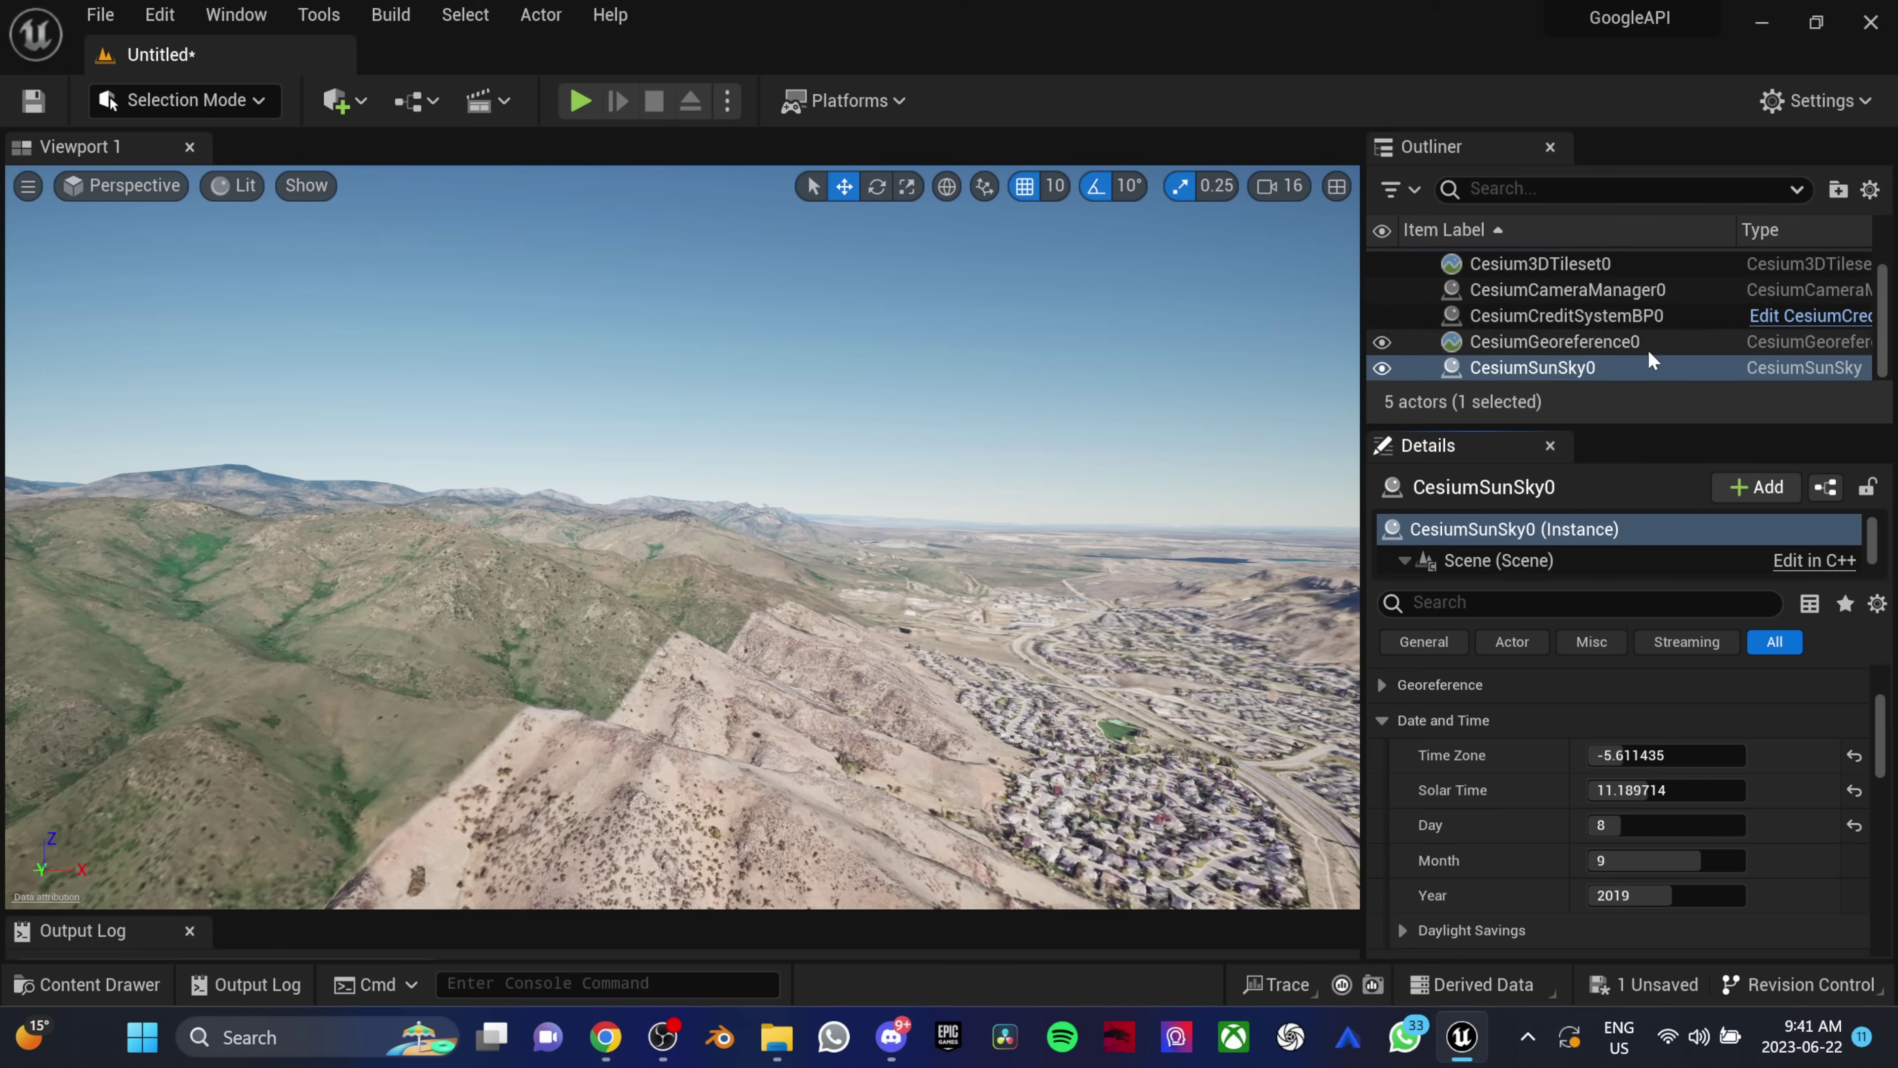
Set CesiumGeoreference0's Origin Latitude to 25.7402 and Origin Longitude to 32.6014
left_click(1622, 344)
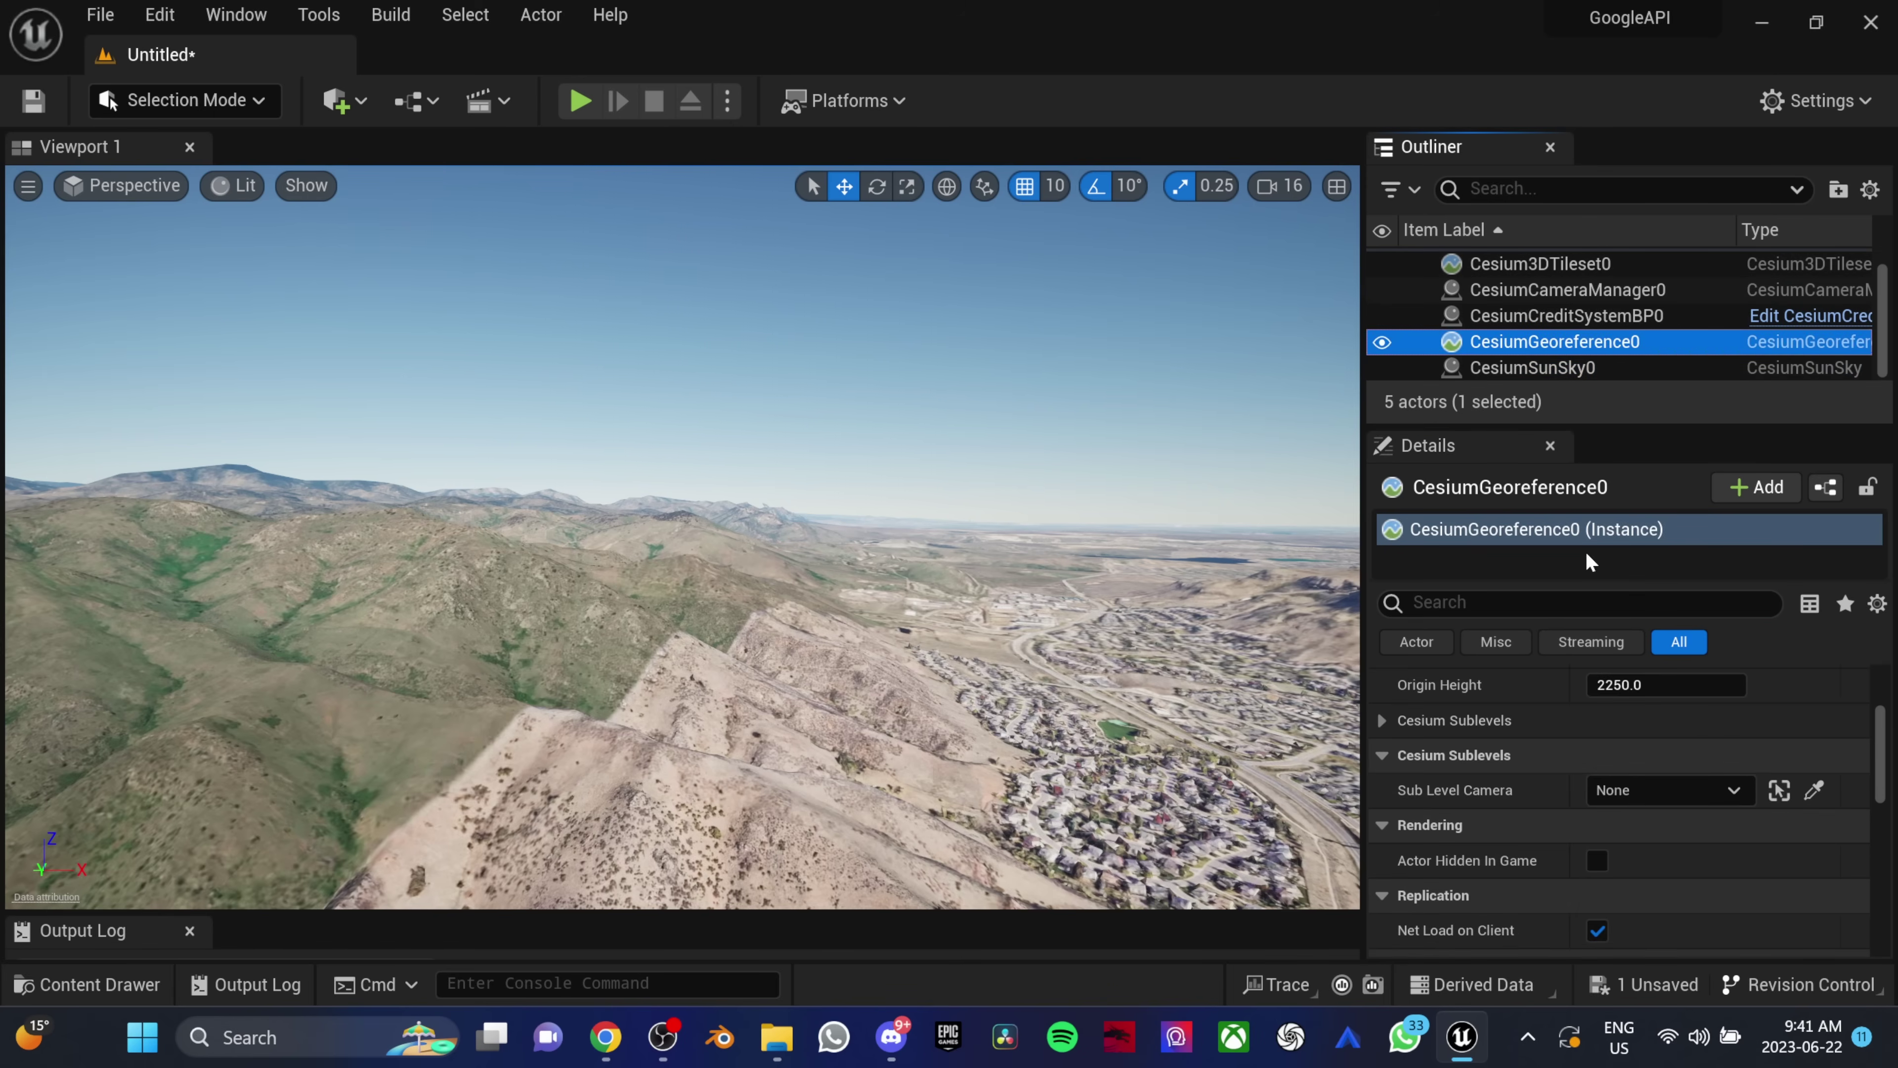
scroll(1607, 682, "up", 3)
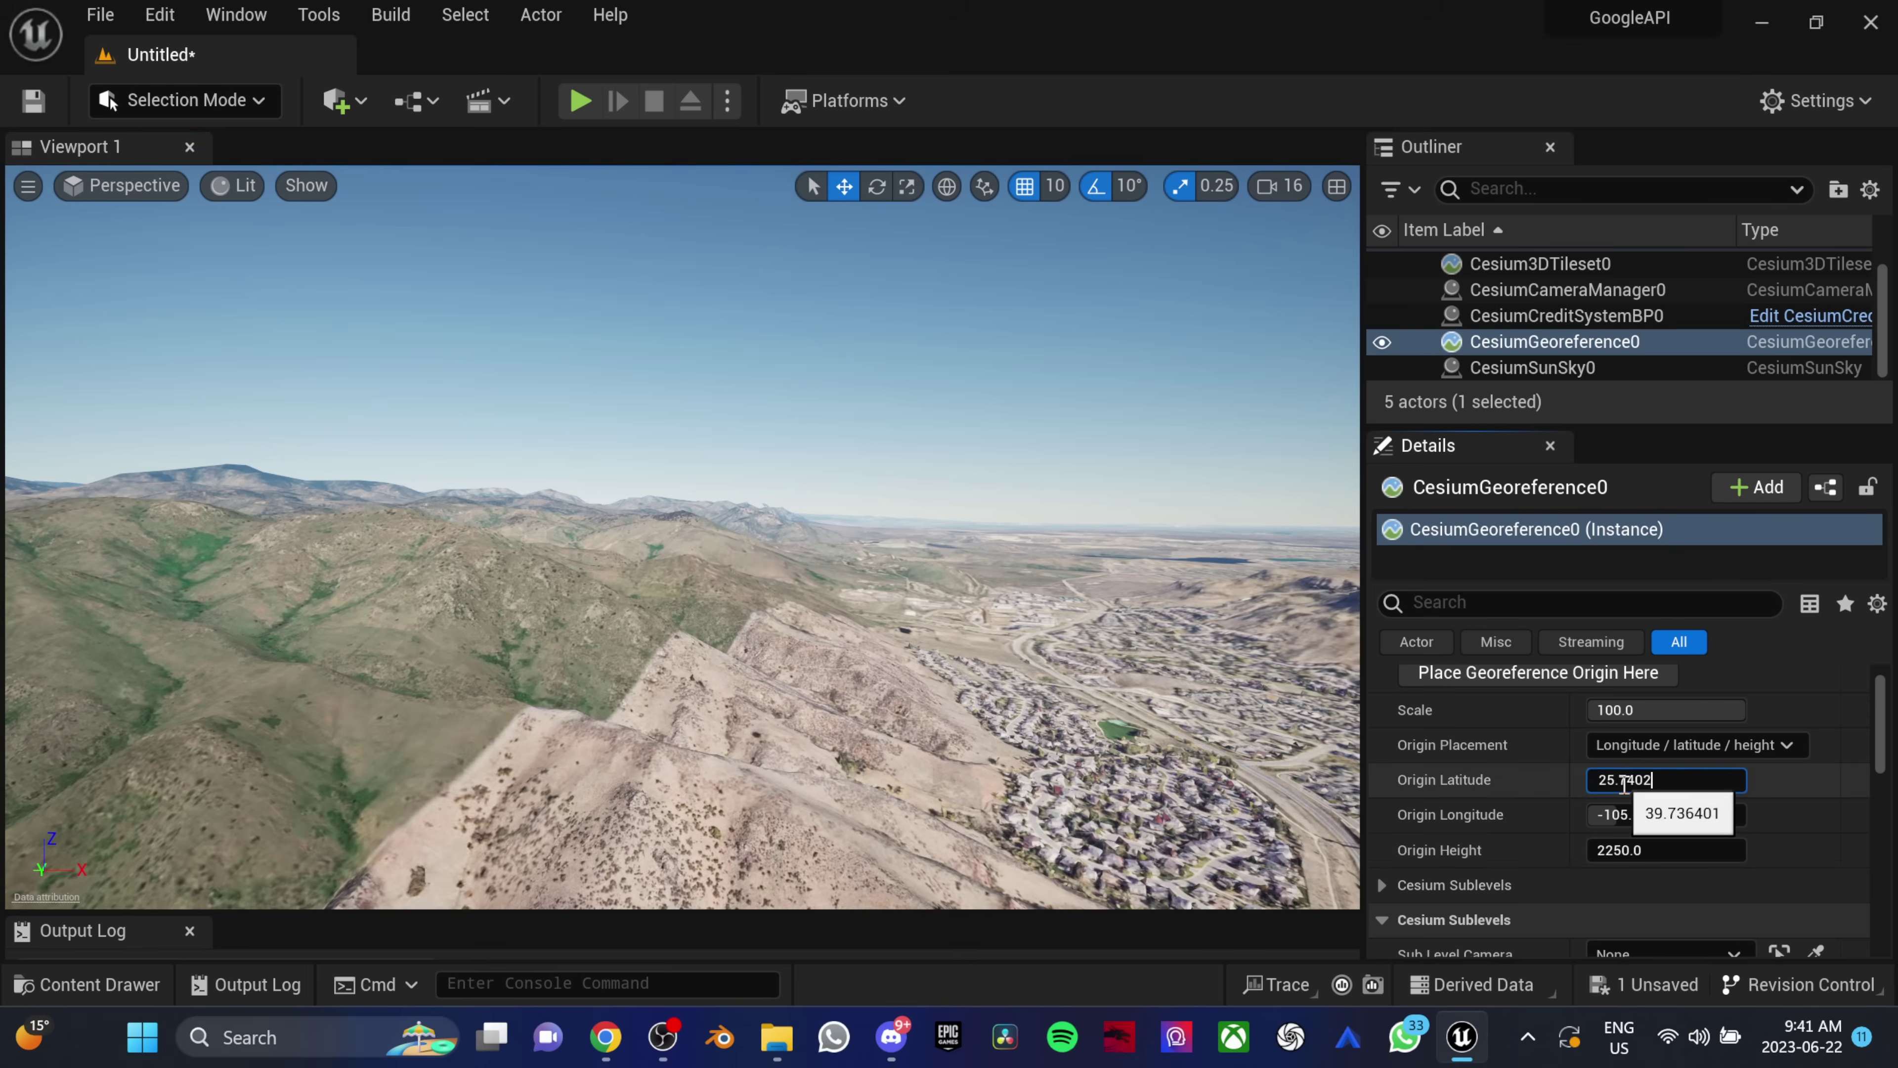
key("Tab")
type("32.6014")
key("Return")
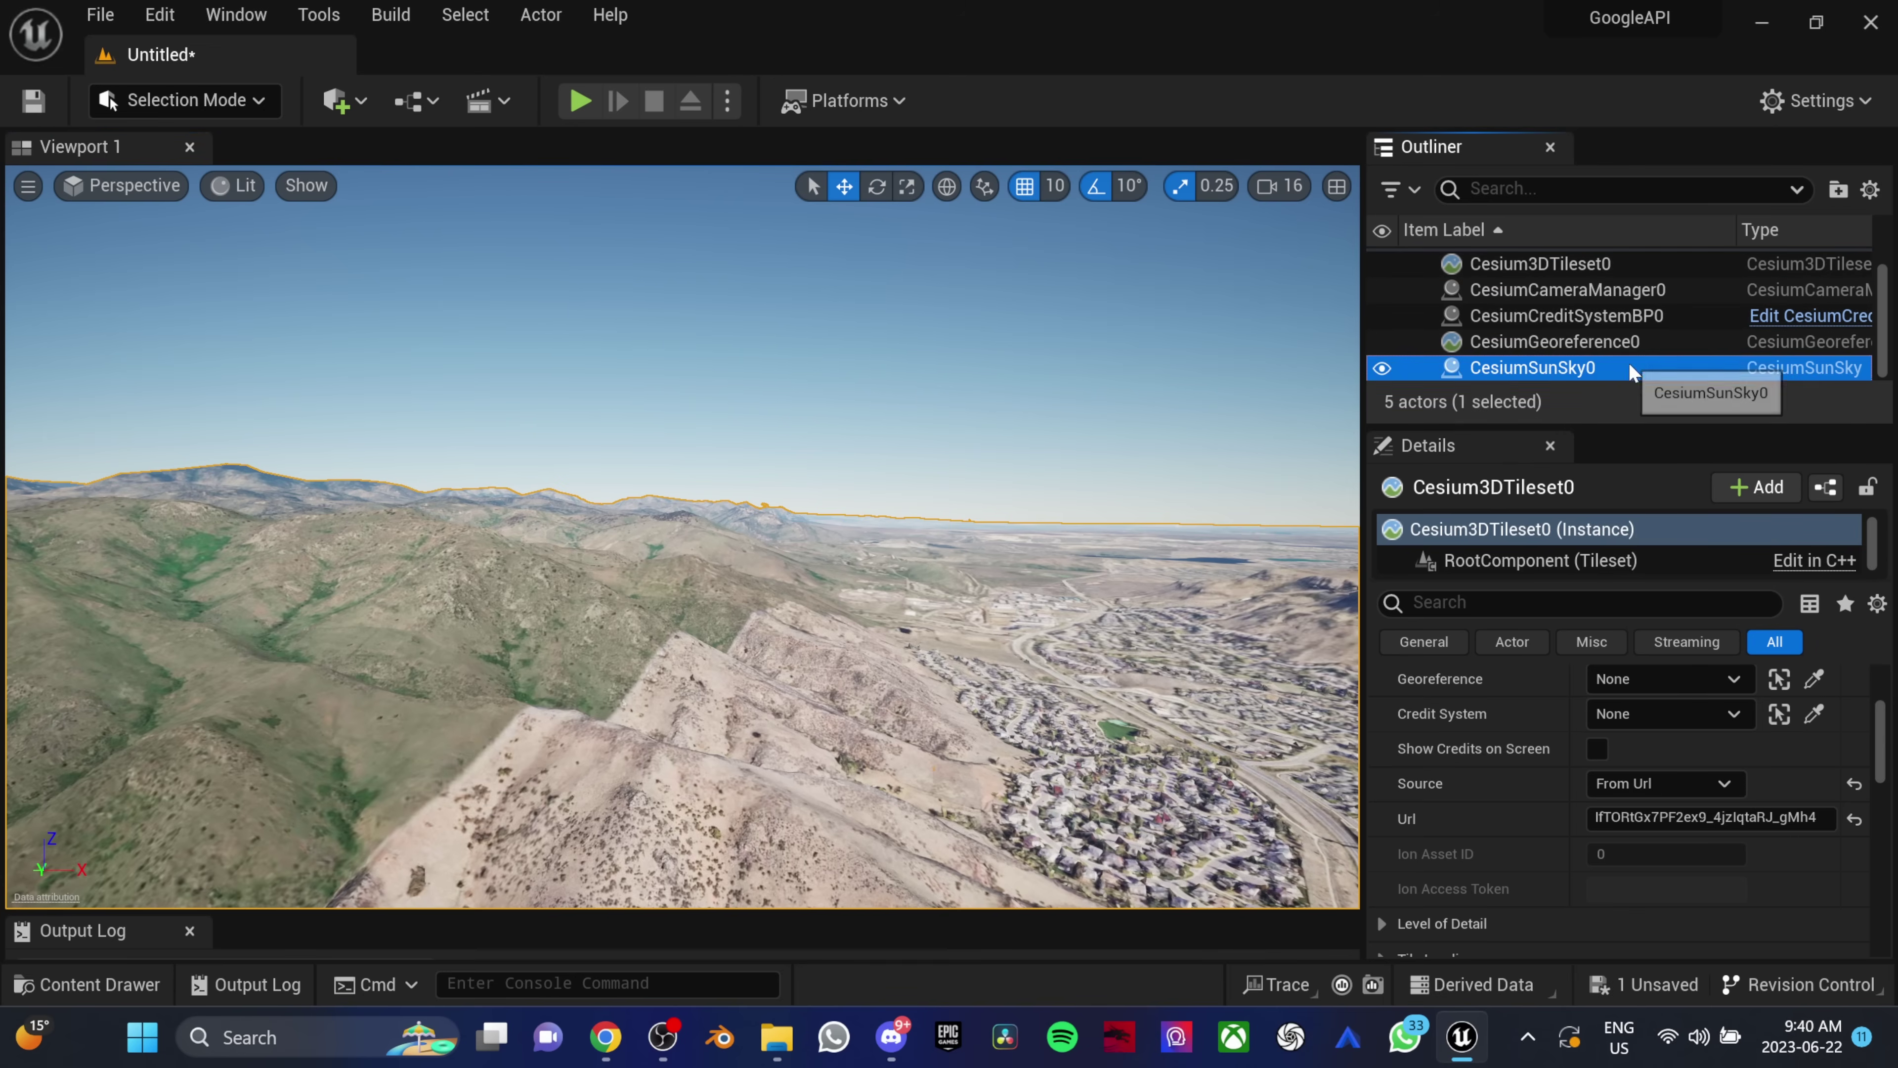
Select Cesium3DTileset0 and drag its Level of Detail Maximum Screen Space Error value
scroll(1653, 749, "up", 3)
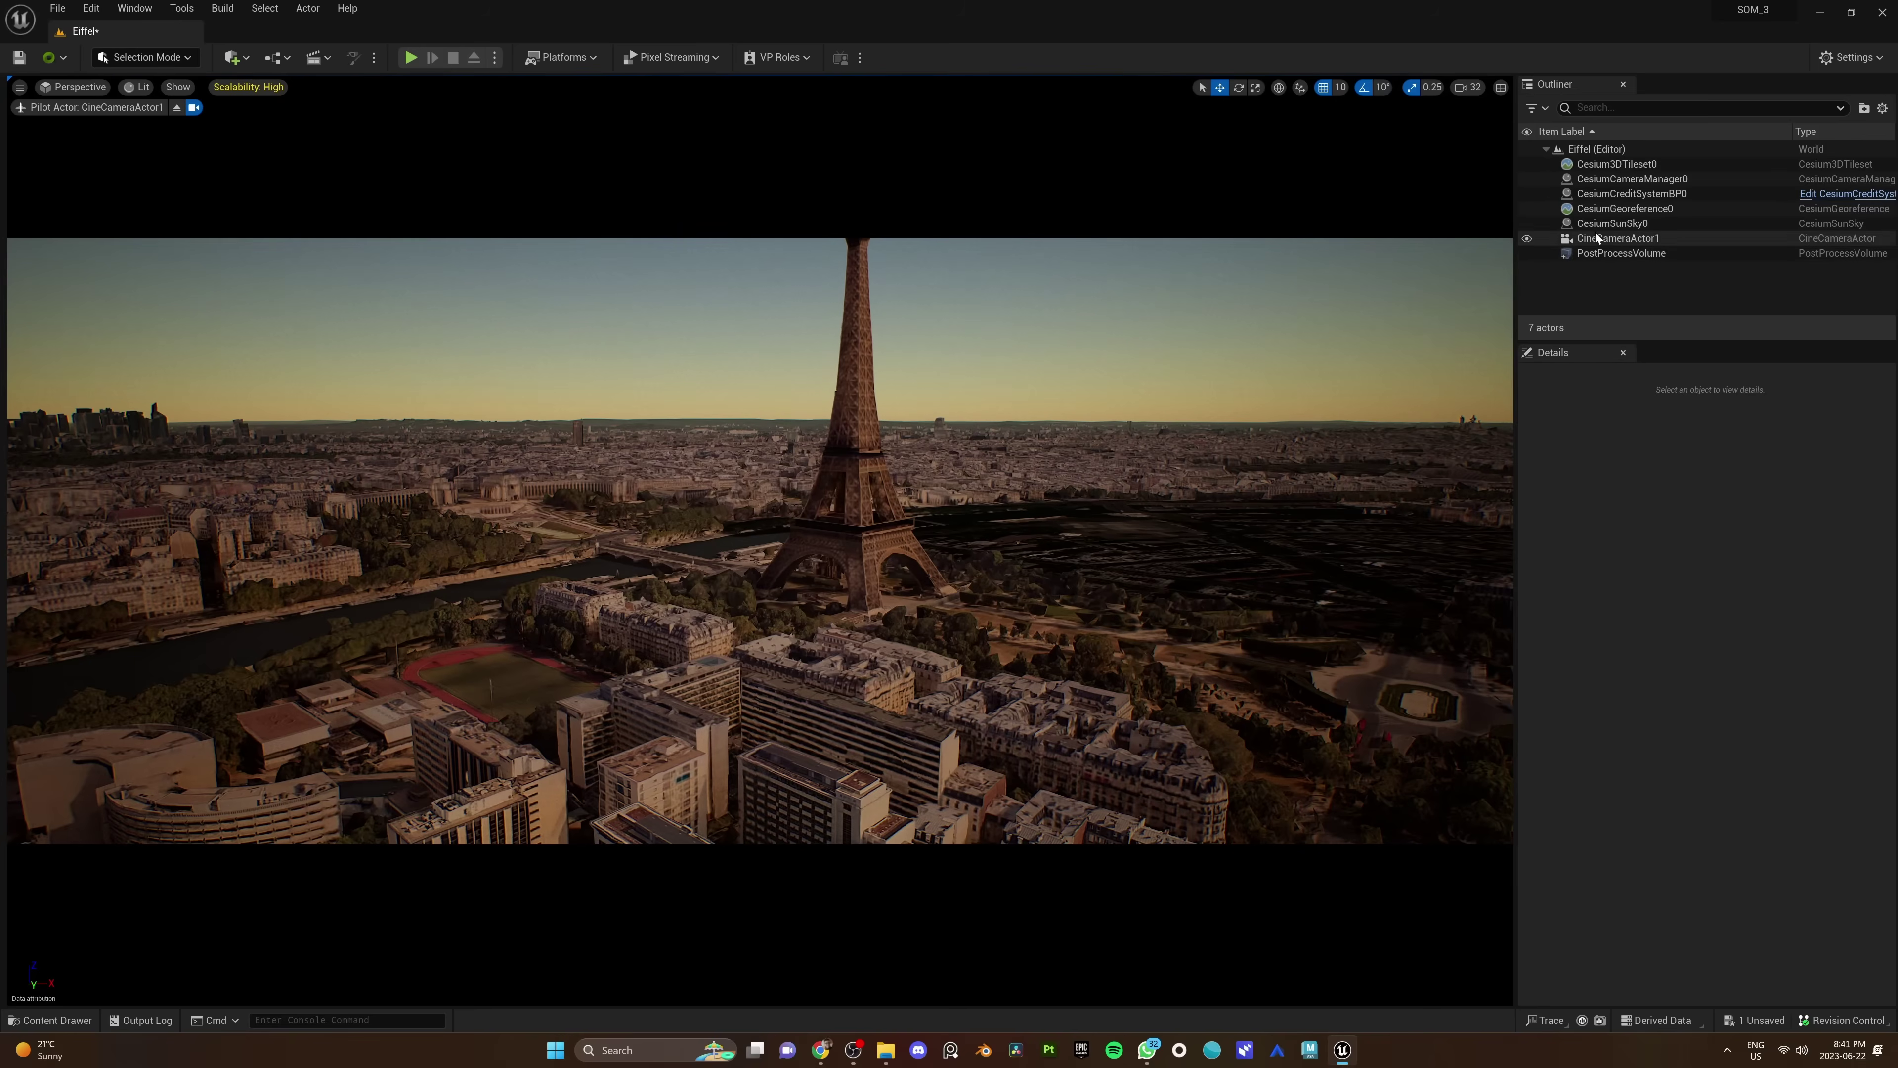
left_click(1614, 163)
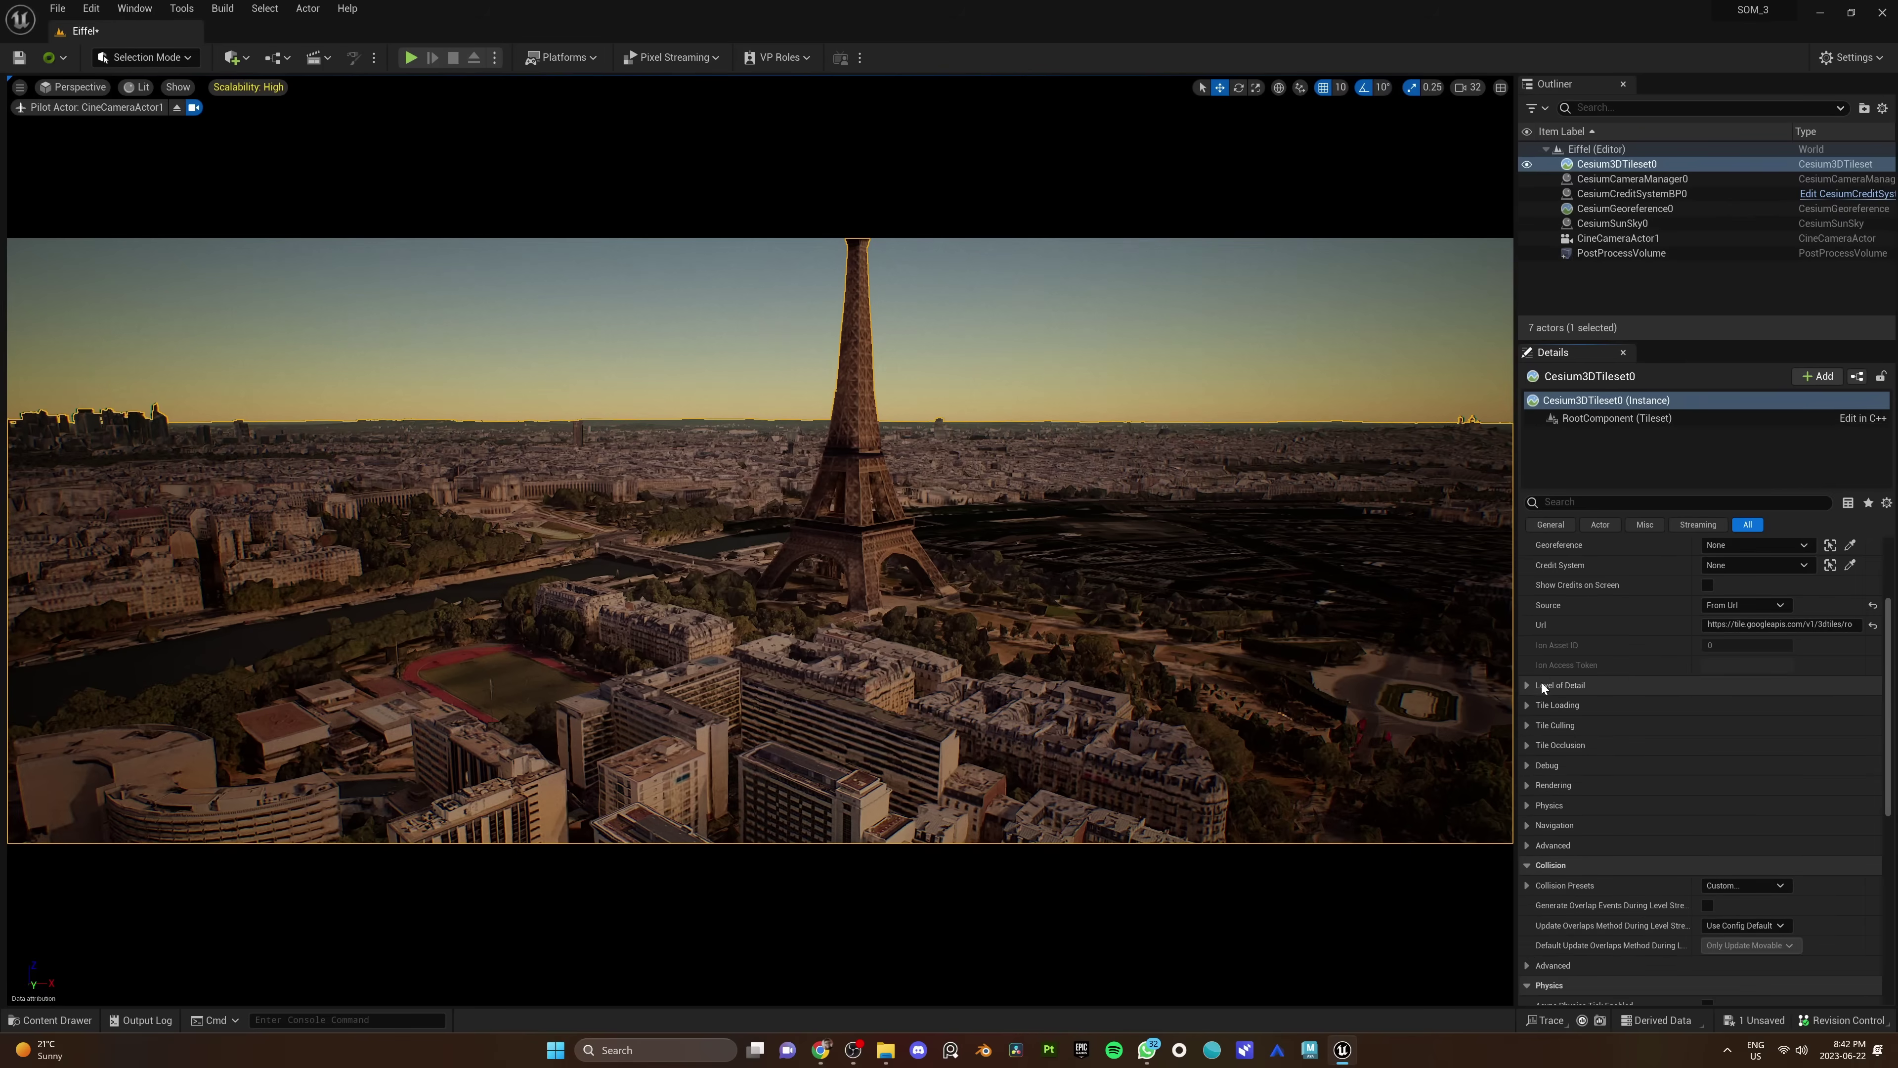
left_click(1535, 684)
left_click_drag(1718, 704, 1748, 705)
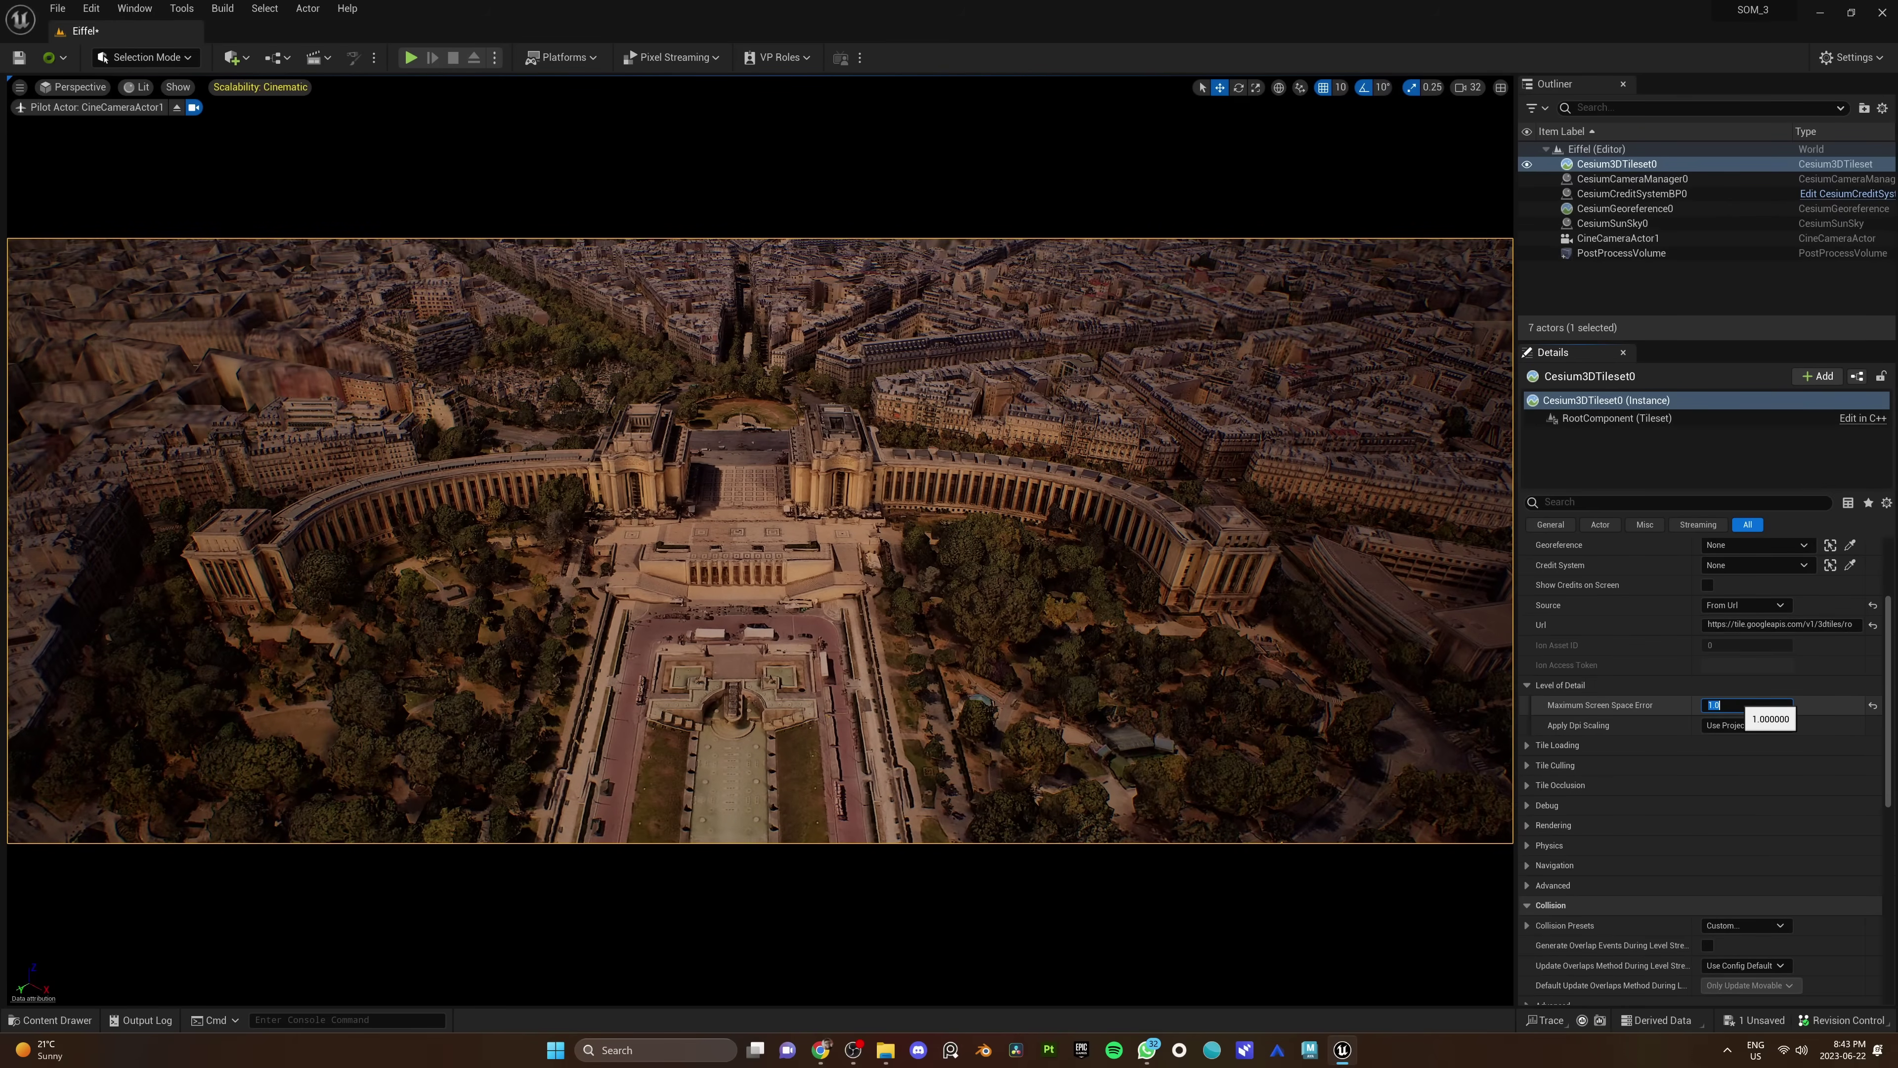
Set Maximum Screen Space Error to 30, then place a PostProcessVolume and raise its exposure compensation
left_click_drag(1718, 705, 1793, 705)
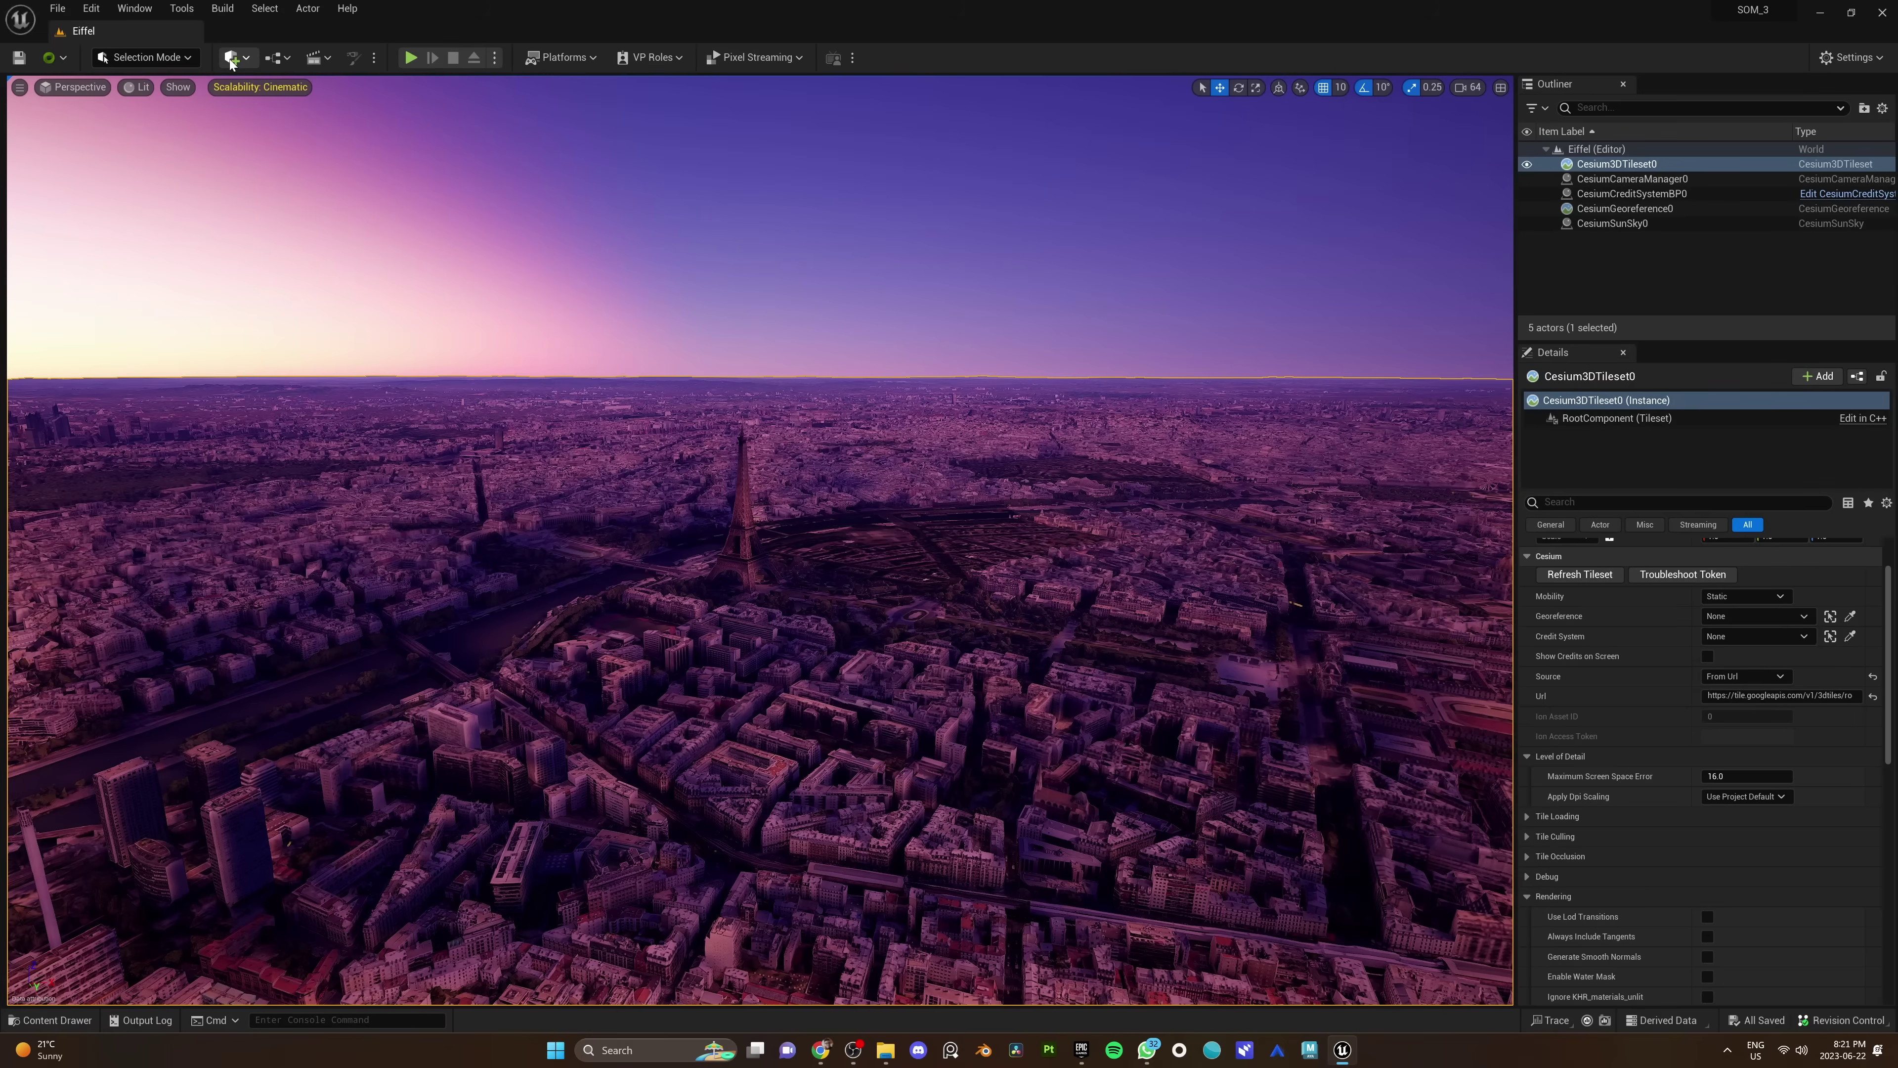
left_click(232, 57)
left_click(774, 339)
left_click_drag(774, 339, 774, 339)
left_click(1547, 667)
left_click_drag(1741, 726, 1742, 727)
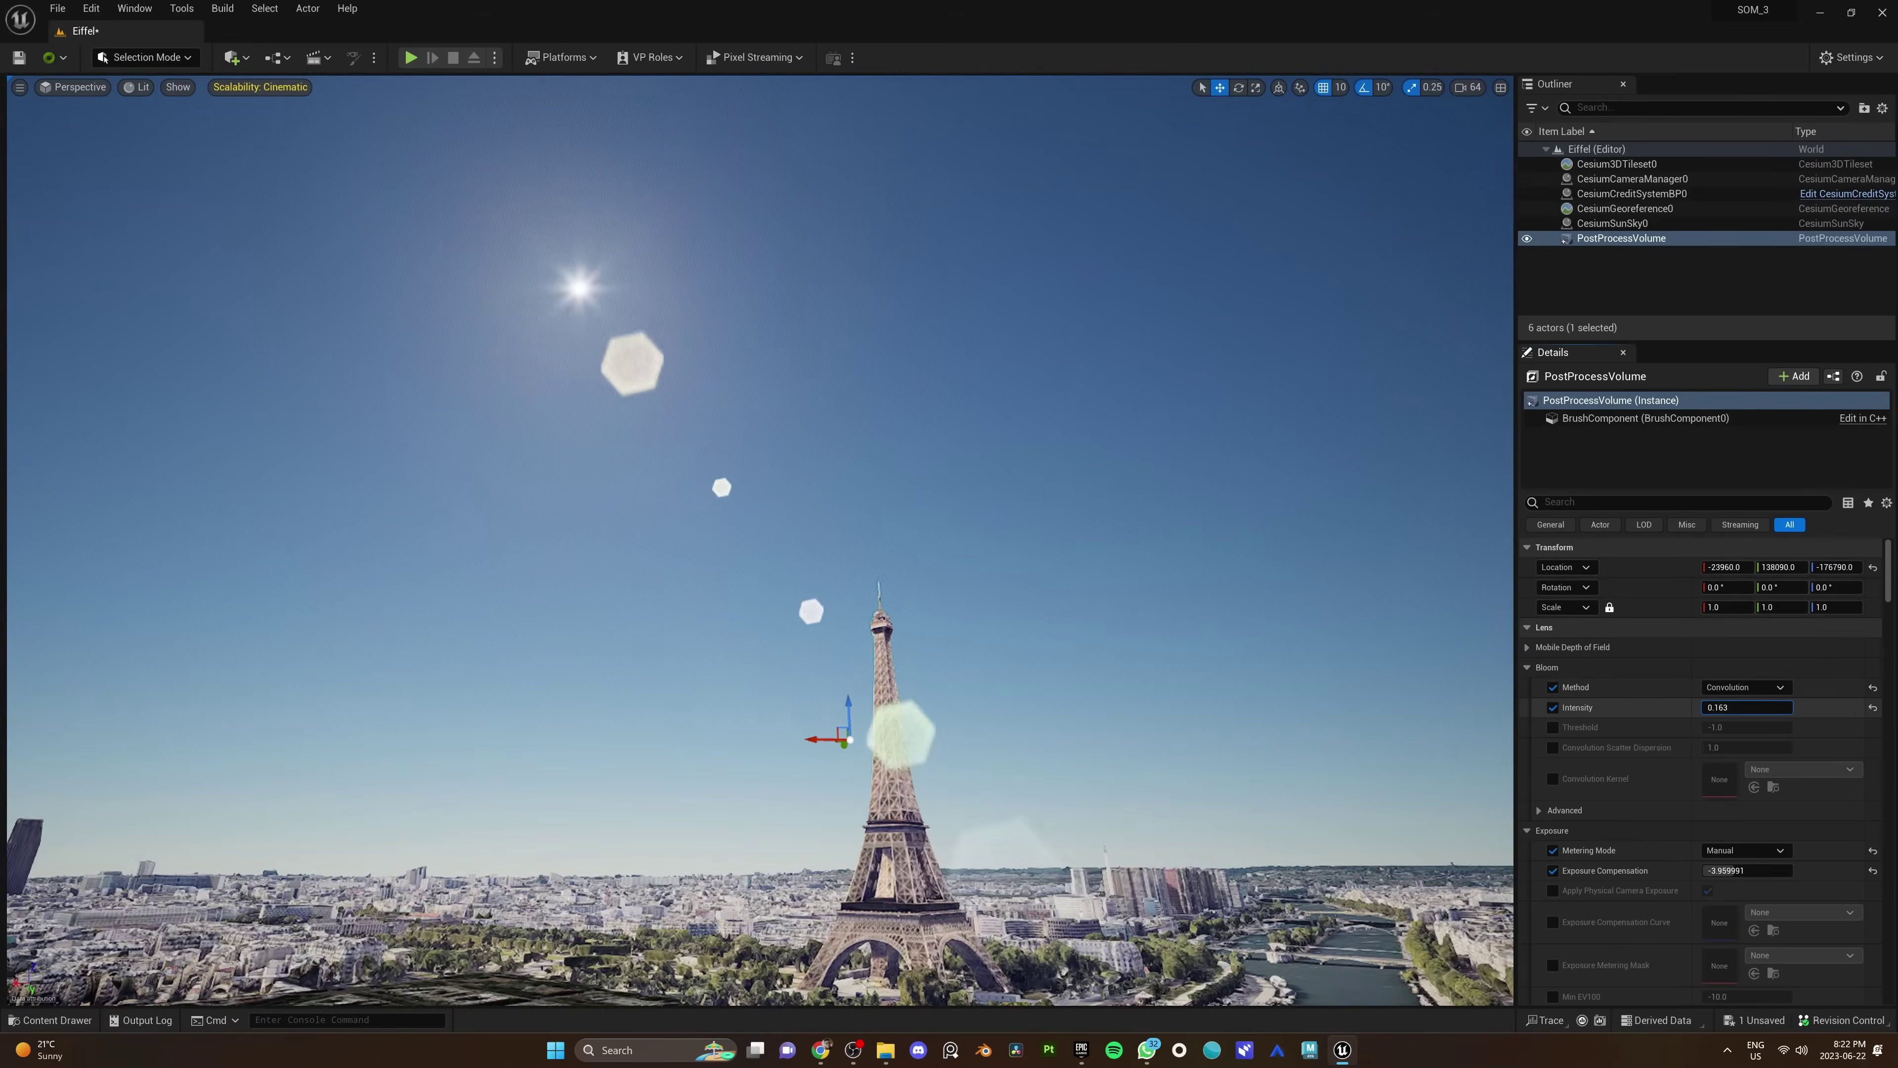
Set the PostProcessVolume's Vignette Intensity to 0.72 under Image Effects
left_click(1537, 727)
left_click(1550, 747)
left_click(1562, 767)
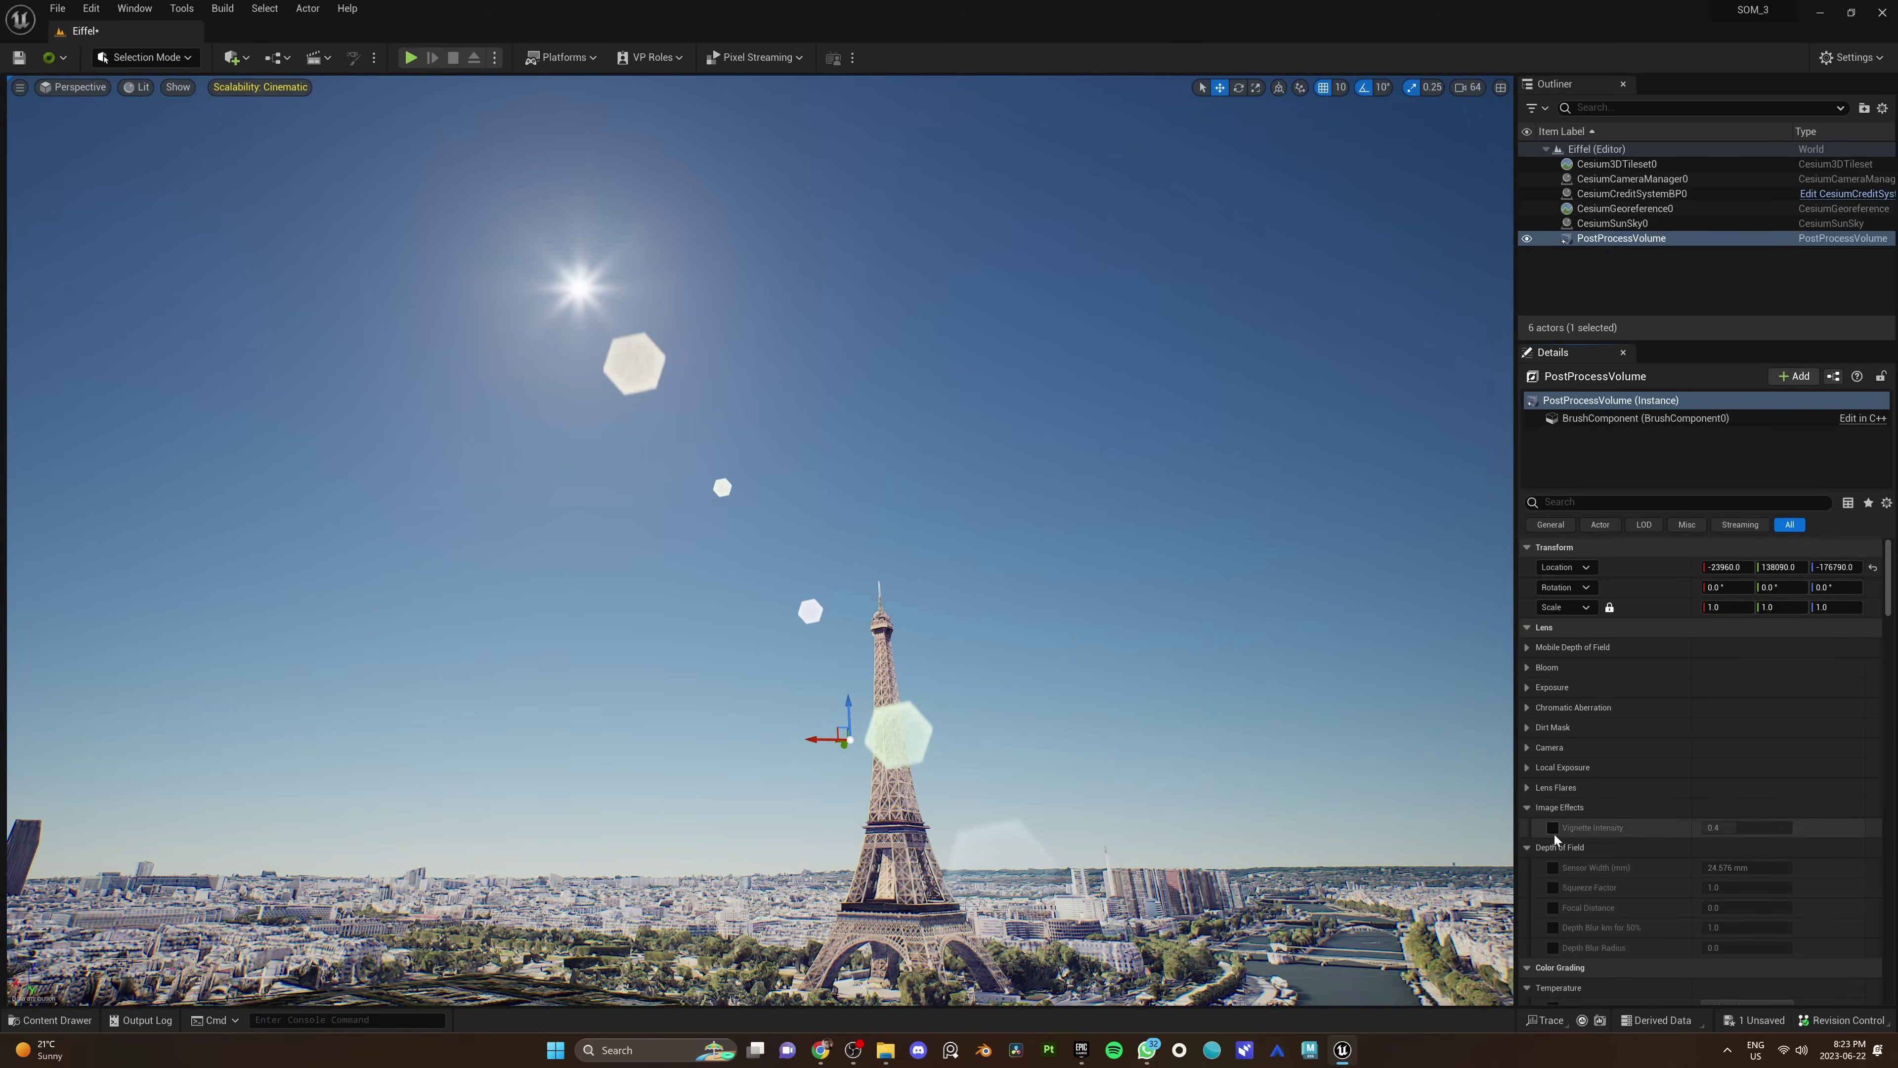
left_click_drag(1726, 827, 1764, 827)
scroll(1717, 790, "down", 5)
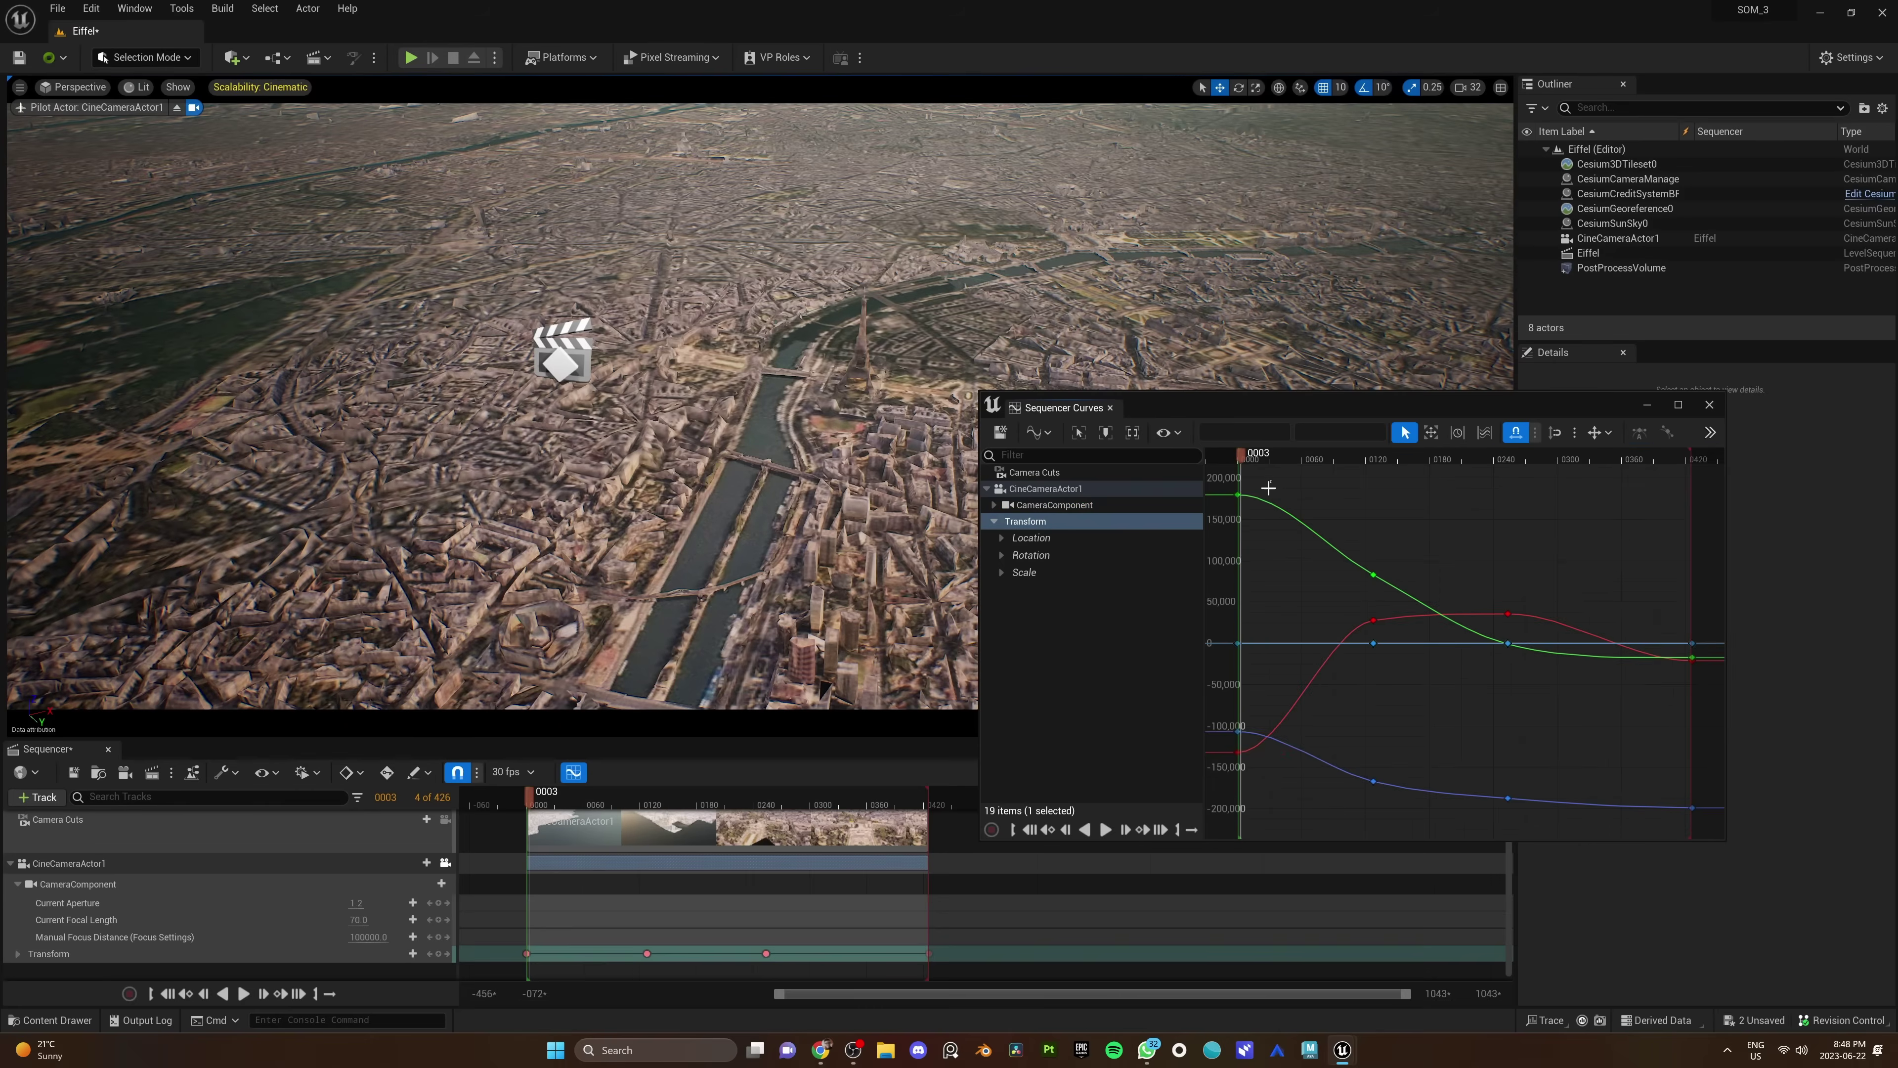
Apply the new interpolation to the camera's first keys in the Sequencer Curves editor
left_click(1710, 493)
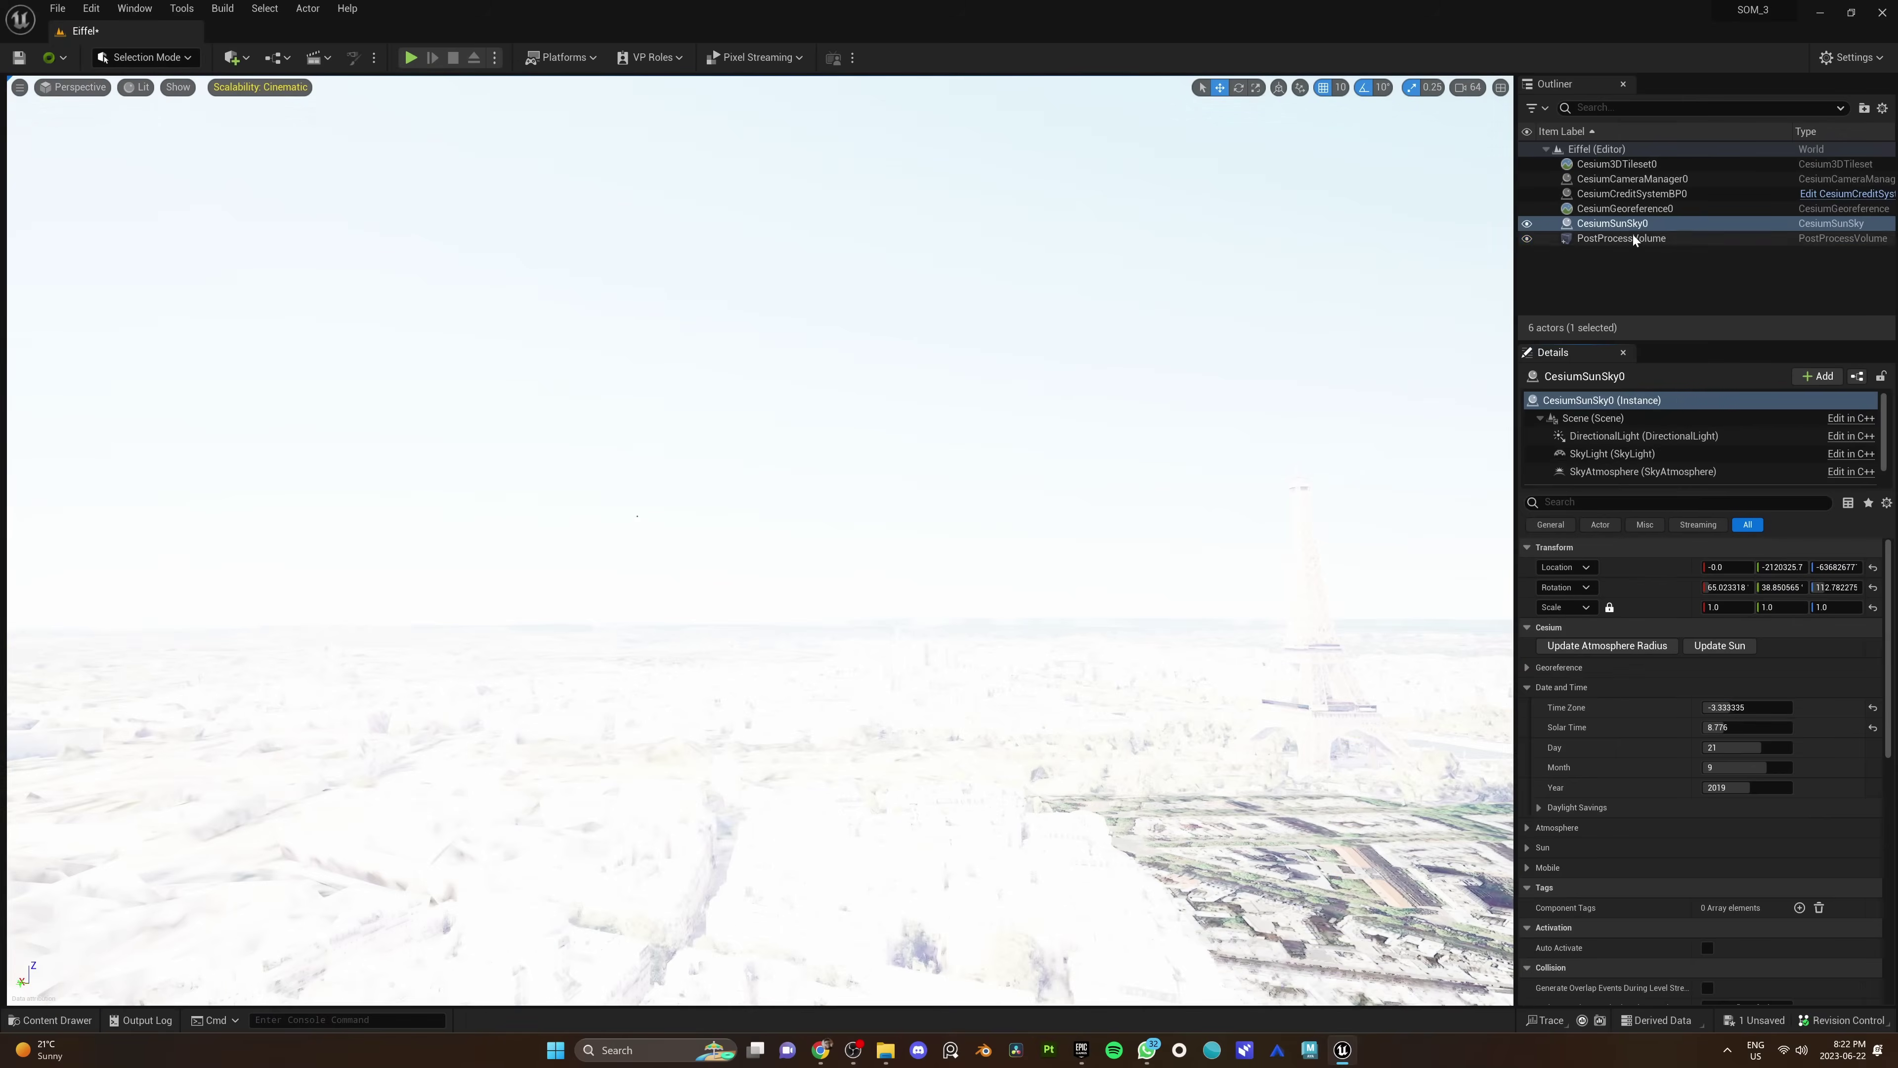
Select the PostProcessVolume and drag Ultra_Dynamic_Sky from the Content Drawer into the viewport
left_click(1634, 240)
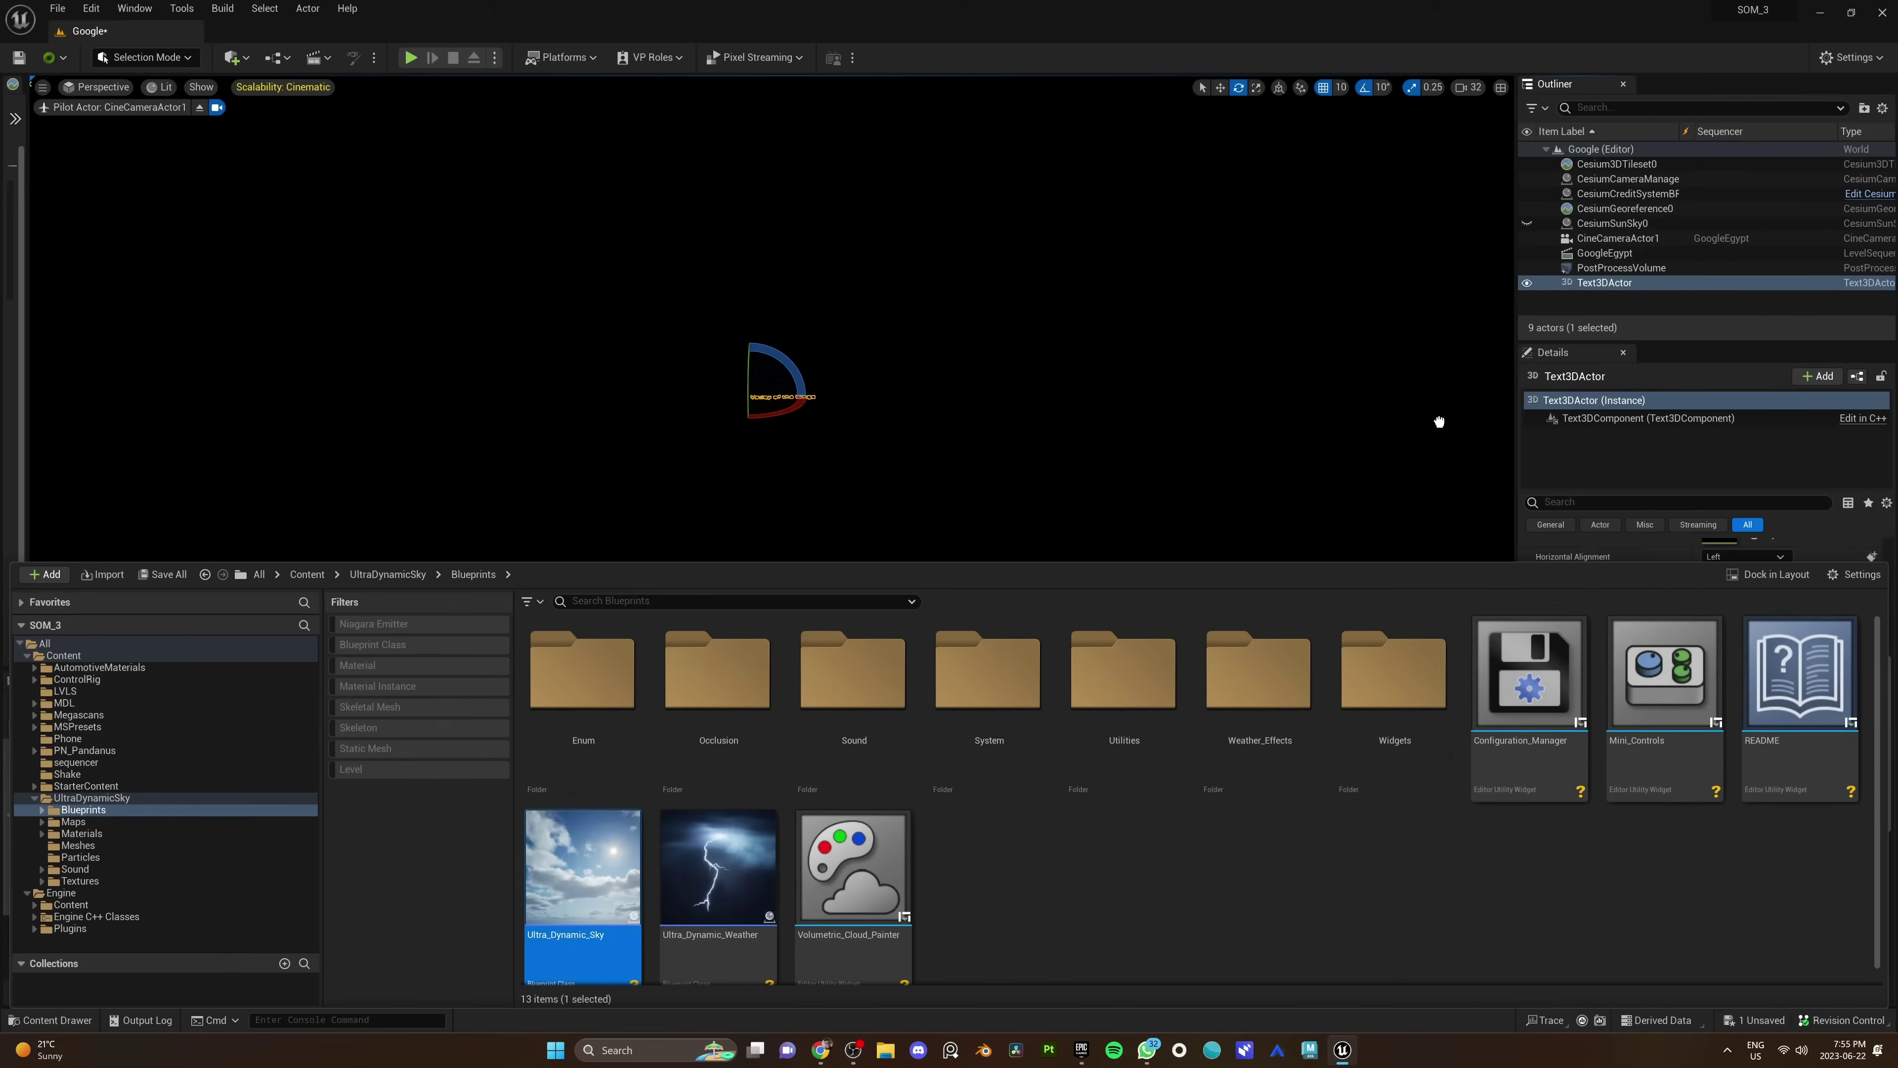
left_click_drag(1438, 421, 1442, 423)
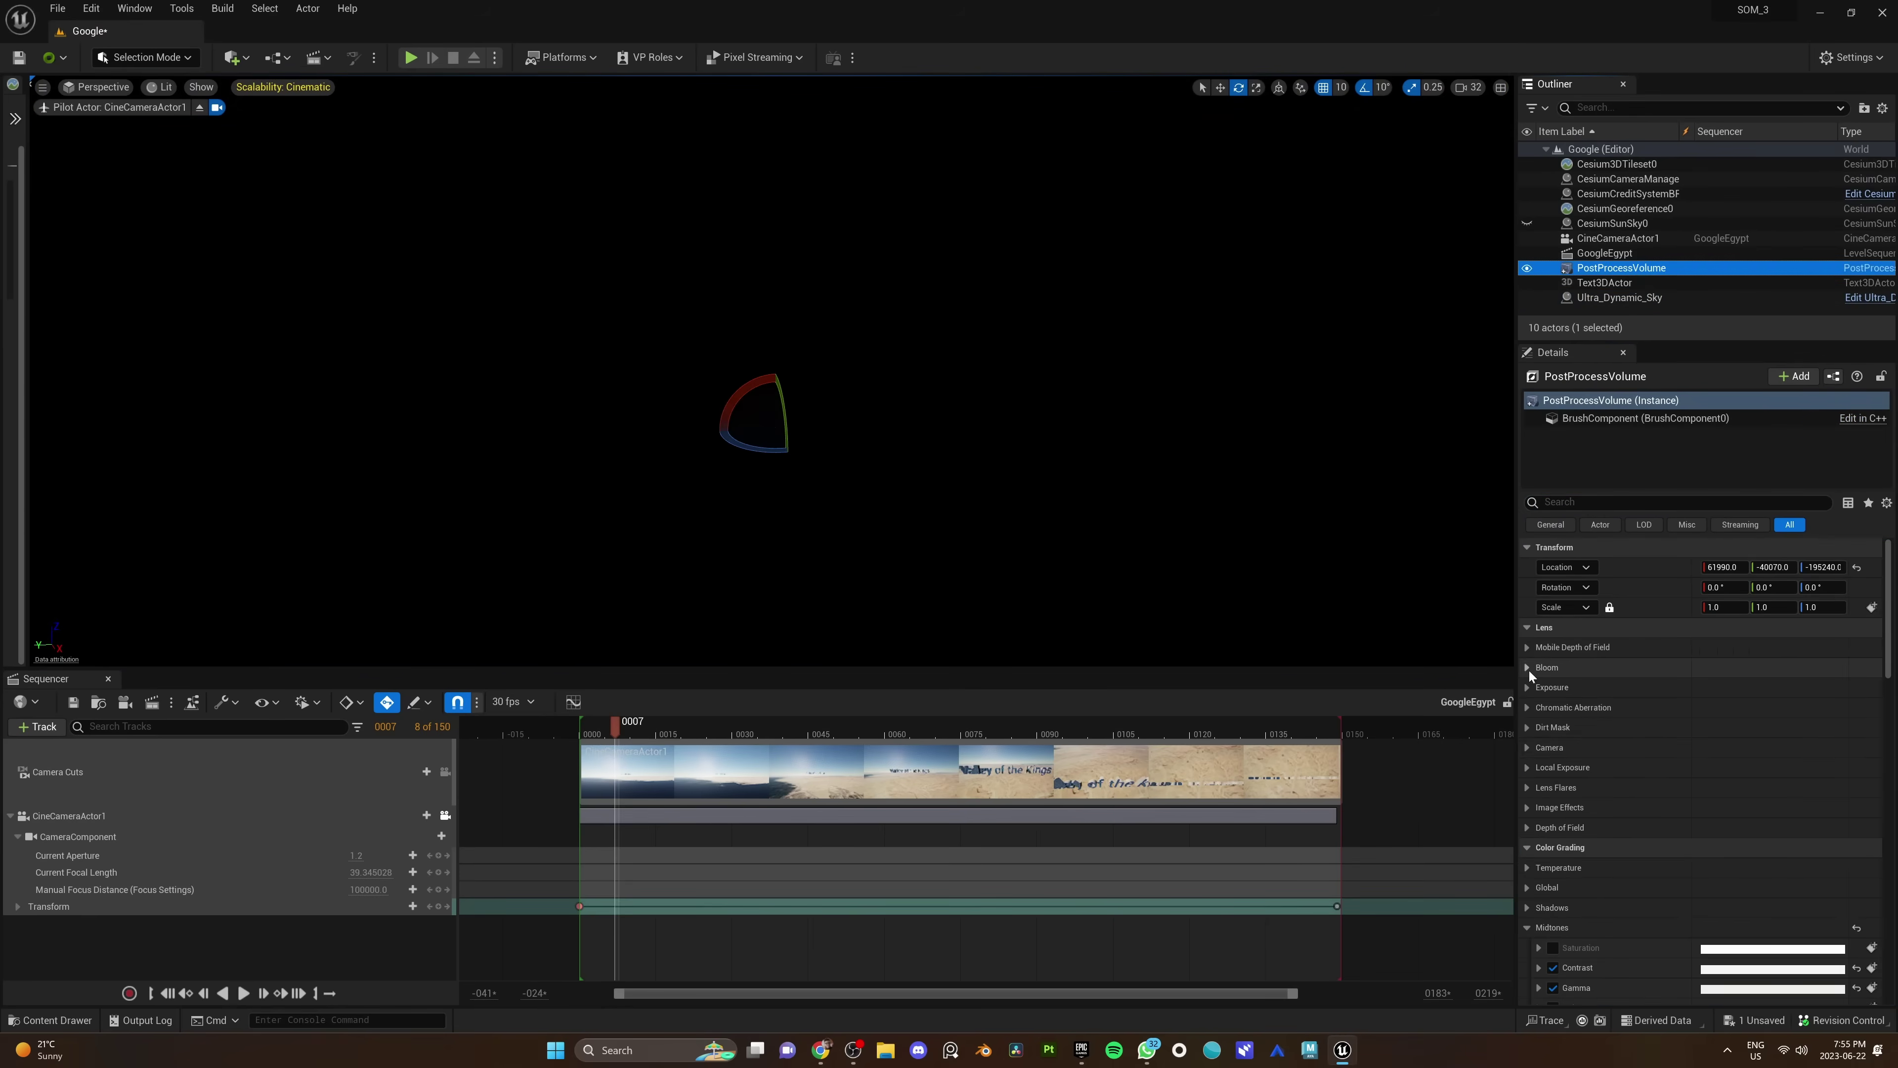
Raise the PostProcessVolume exposure compensation to 7.24 and play the Egypt camera sequence
left_click_drag(1747, 727, 1808, 726)
key("space")
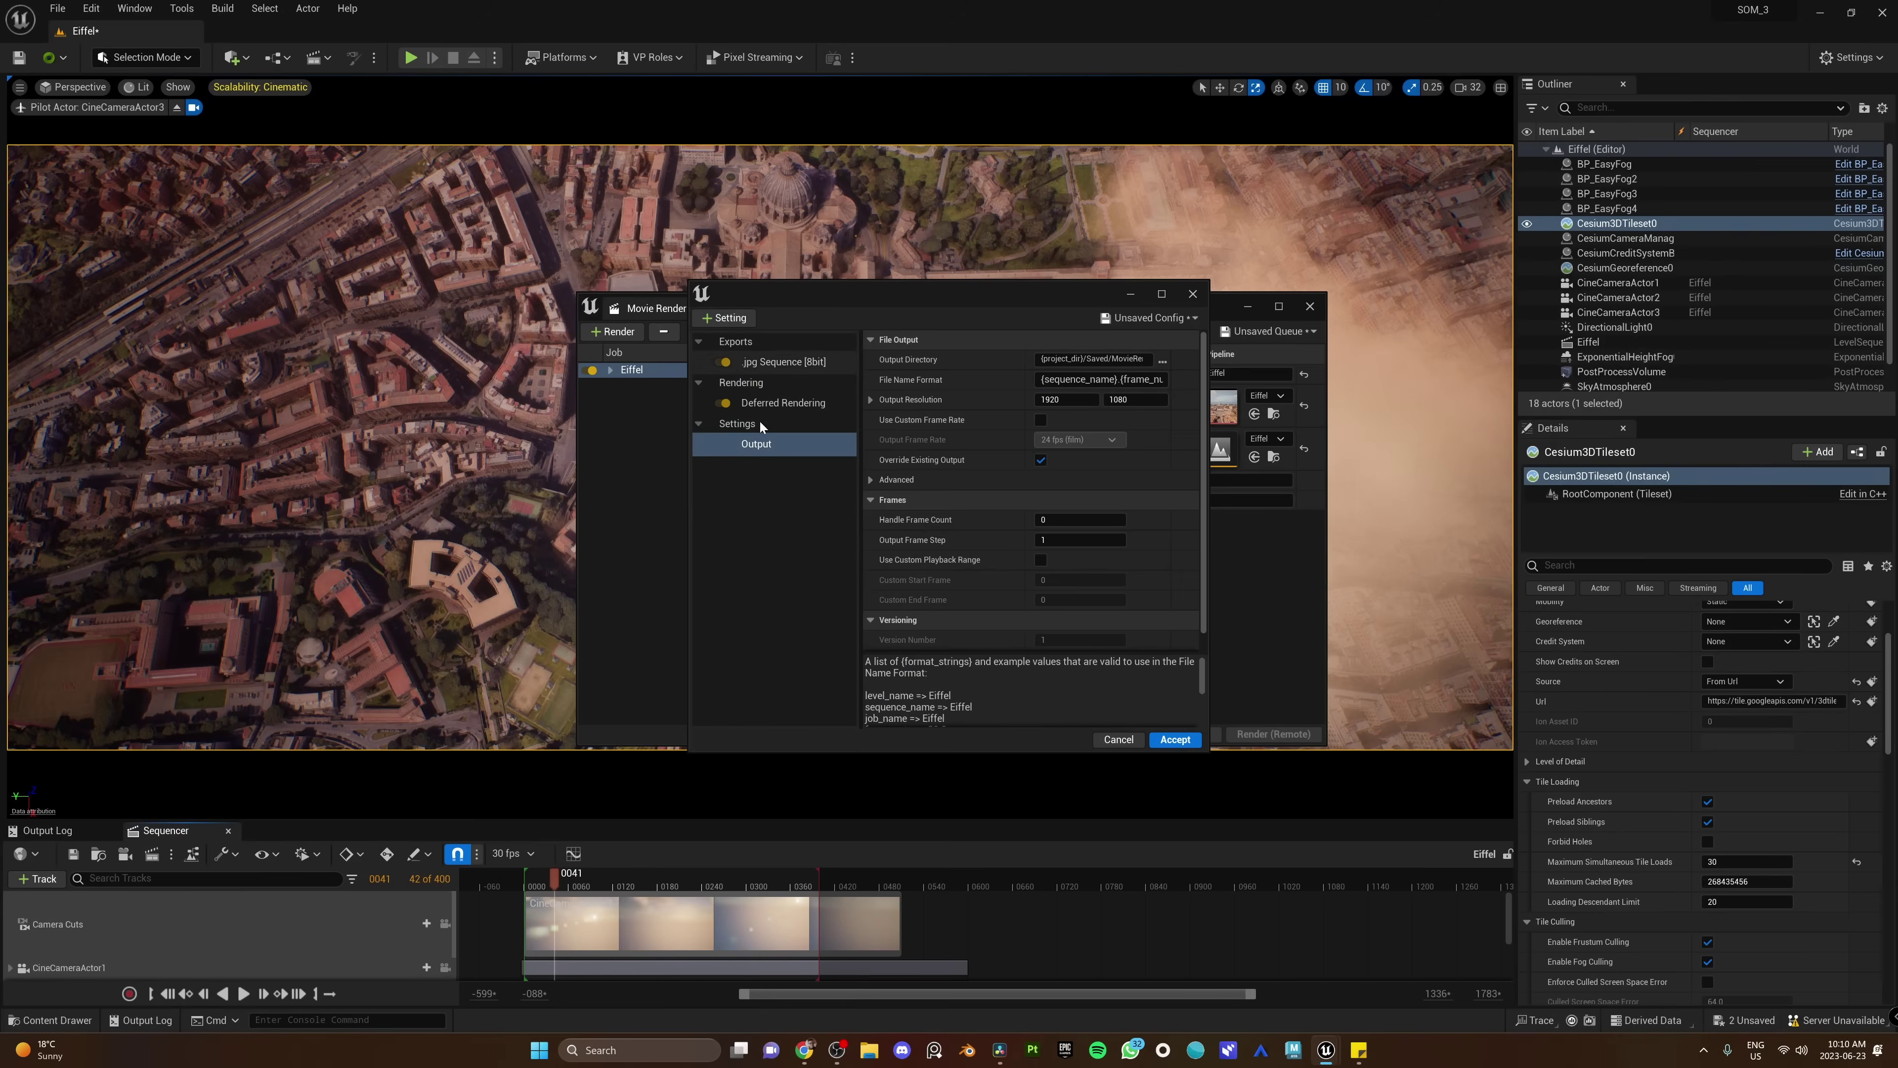
Replace the Eiffel job's .jpg Sequence [8bit] output with .png Sequence [8bit], keeping Deferred Rendering
left_click(751, 321)
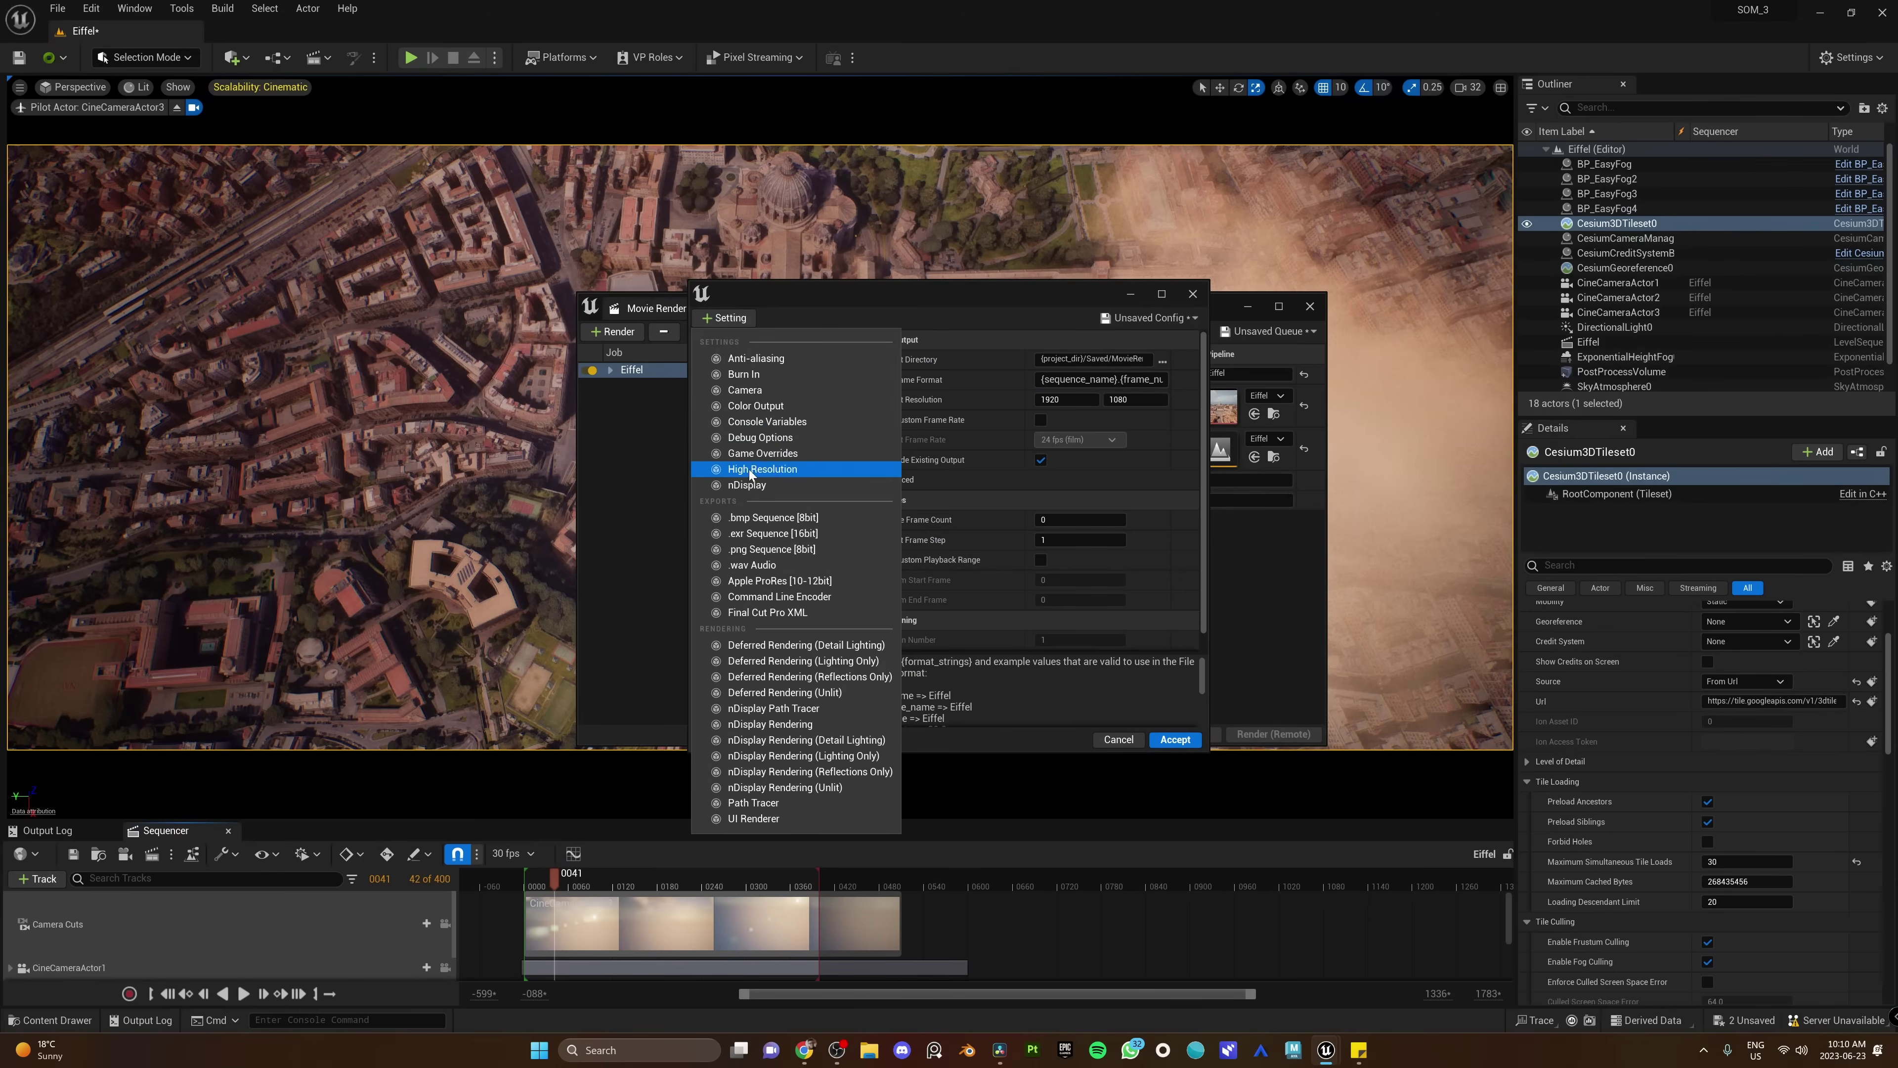
left_click(766, 551)
left_click(781, 362)
key("Delete")
left_click(789, 363)
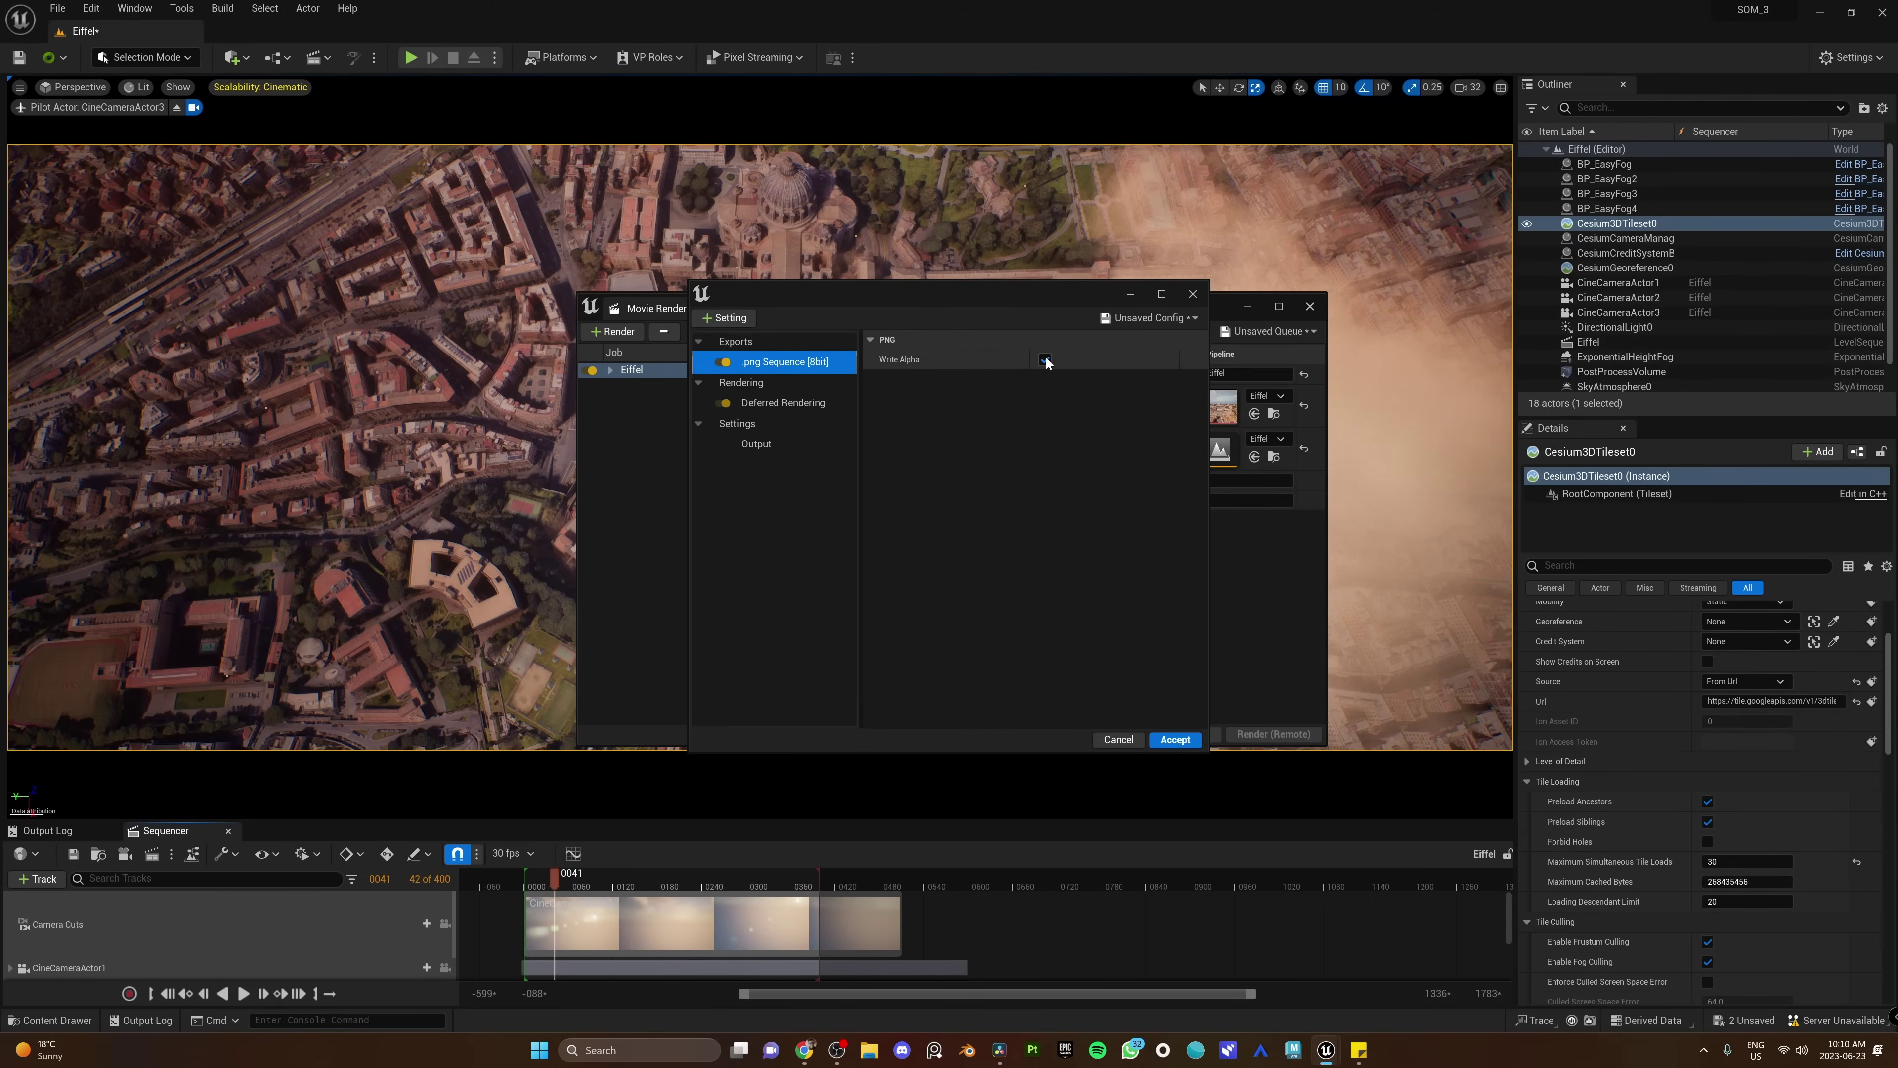
left_click(787, 404)
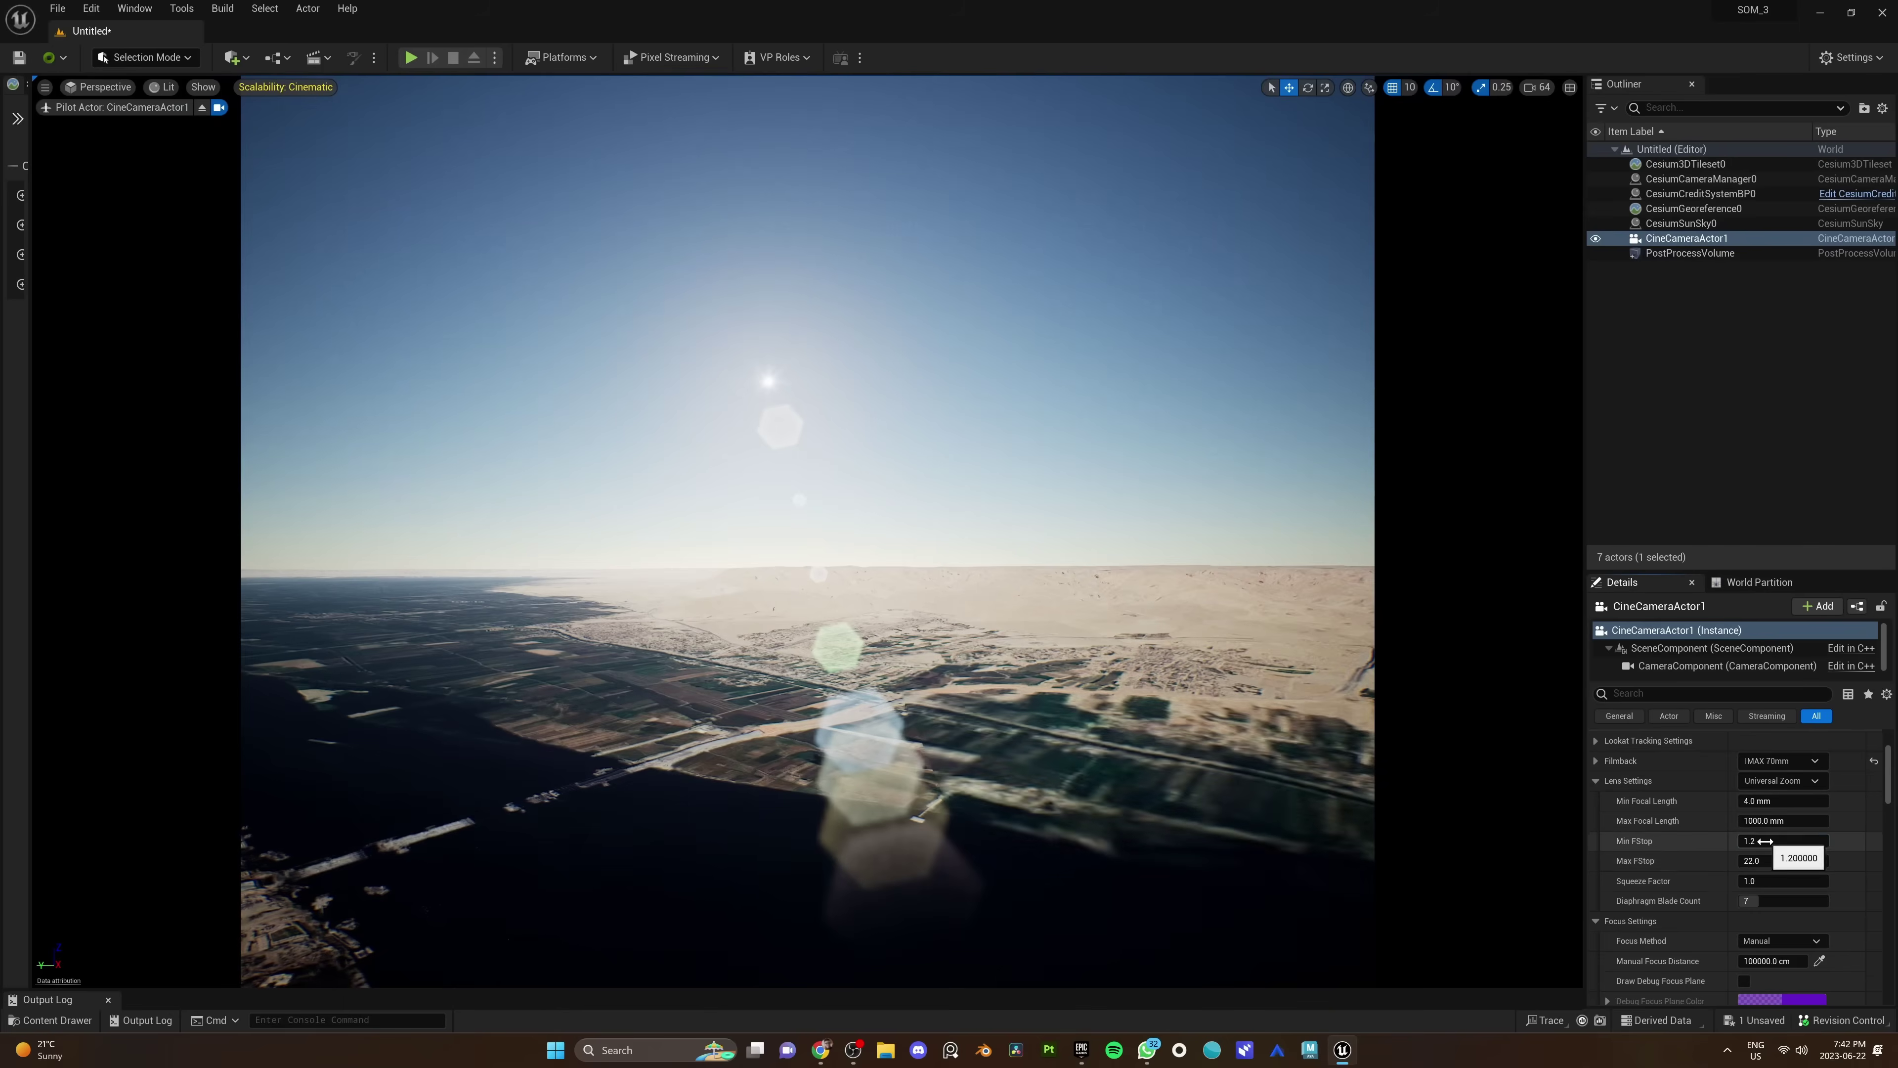
Set CineCameraActor1's Lens Settings Squeeze Factor to 2
left_click(1783, 881)
type("2")
key("Return")
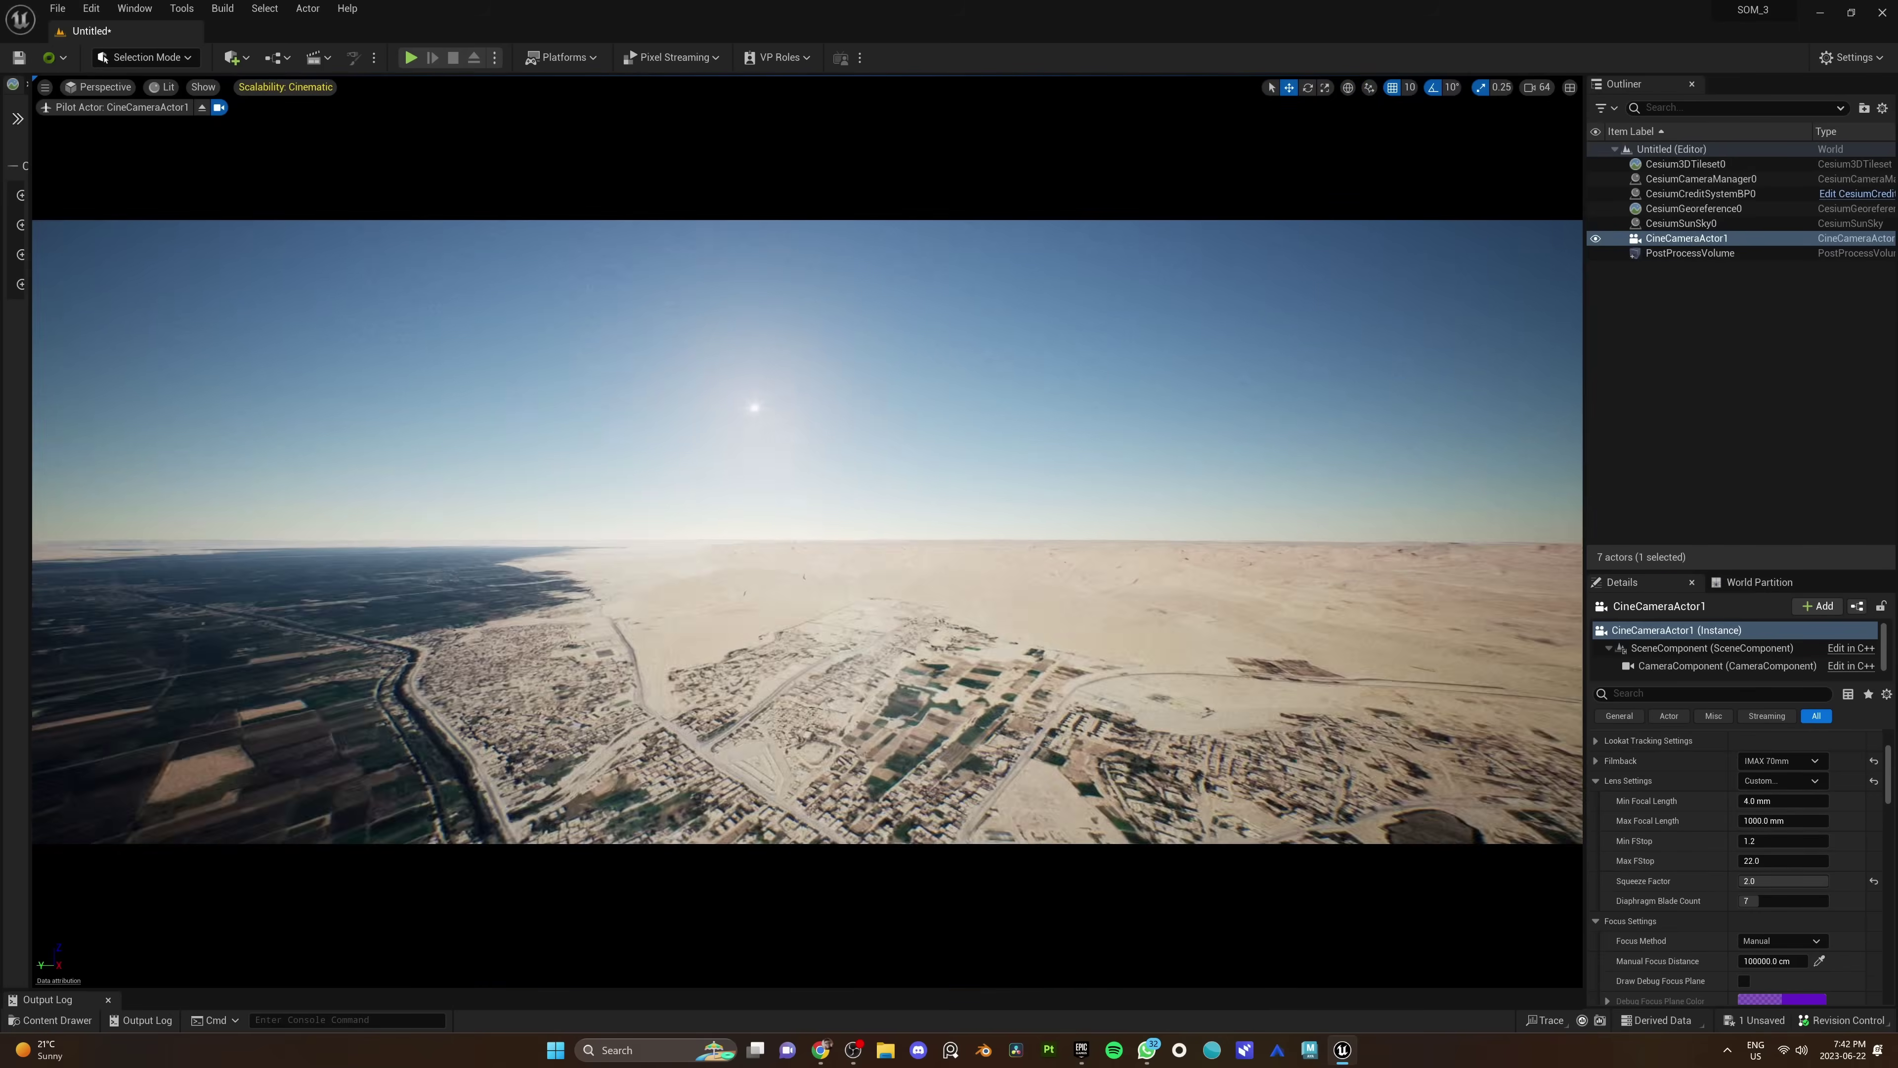